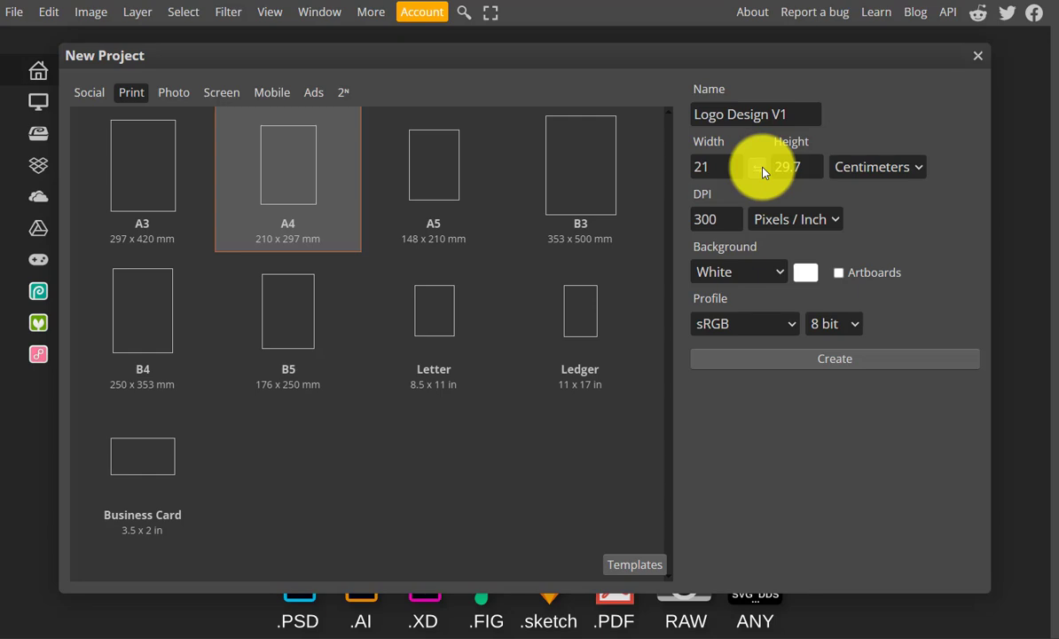
# Switch the A4 print preset to landscape, 29.7 by 21 cm at 300 DPI, and create the Logo Design V1 project.
pyautogui.click(761, 169)
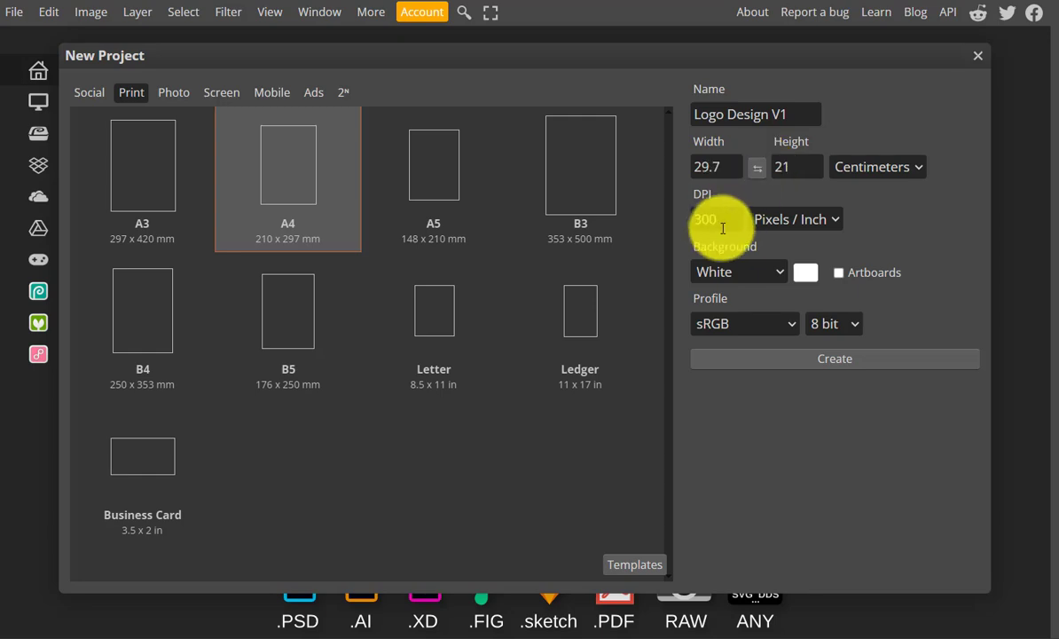
pyautogui.click(692, 217)
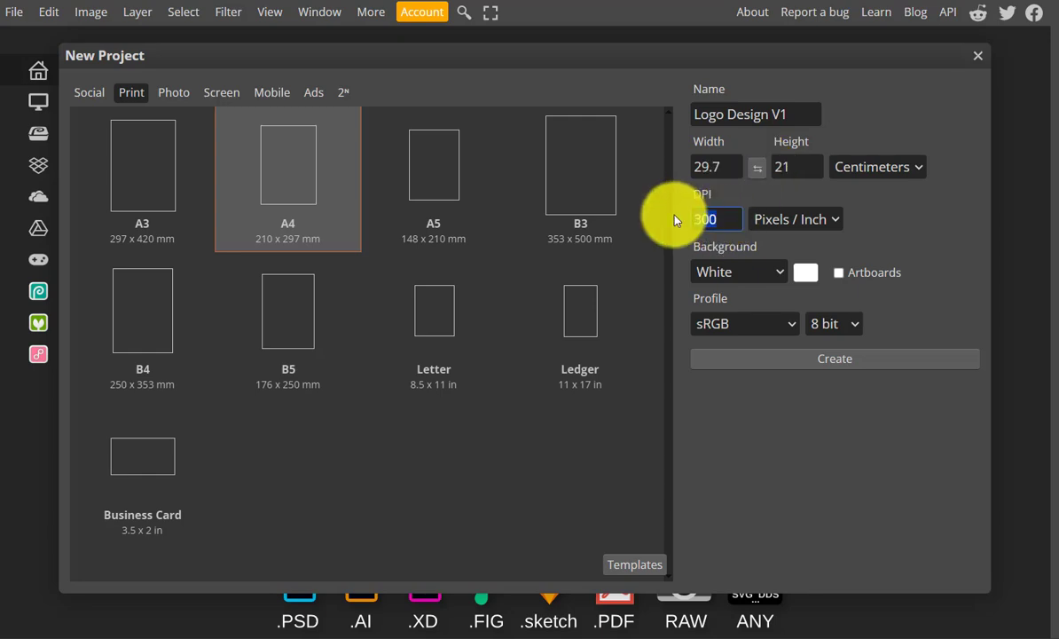
pyautogui.click(720, 218)
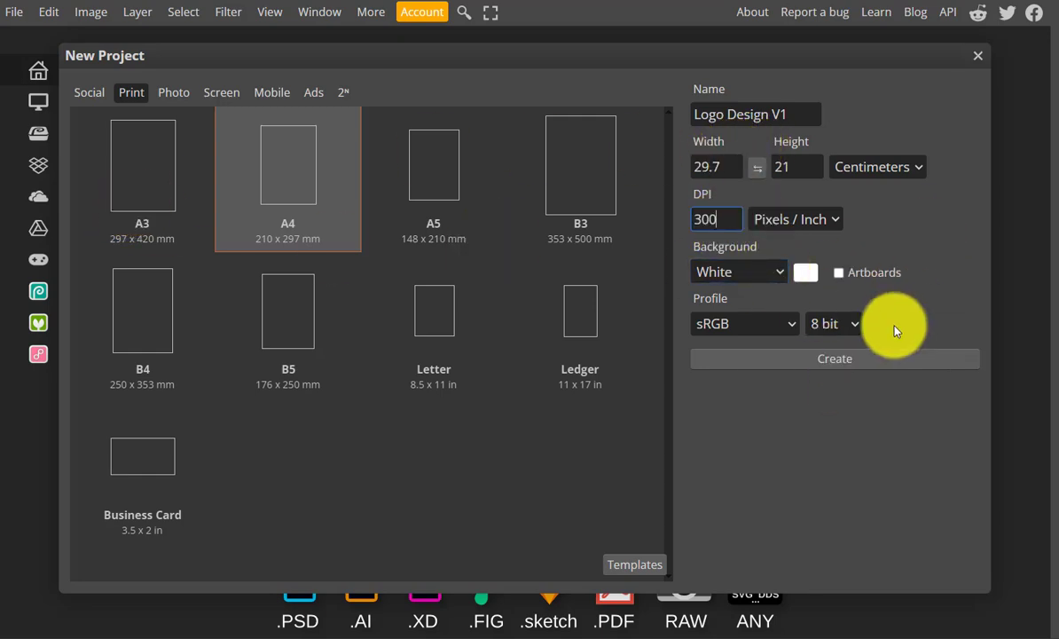
pyautogui.click(806, 364)
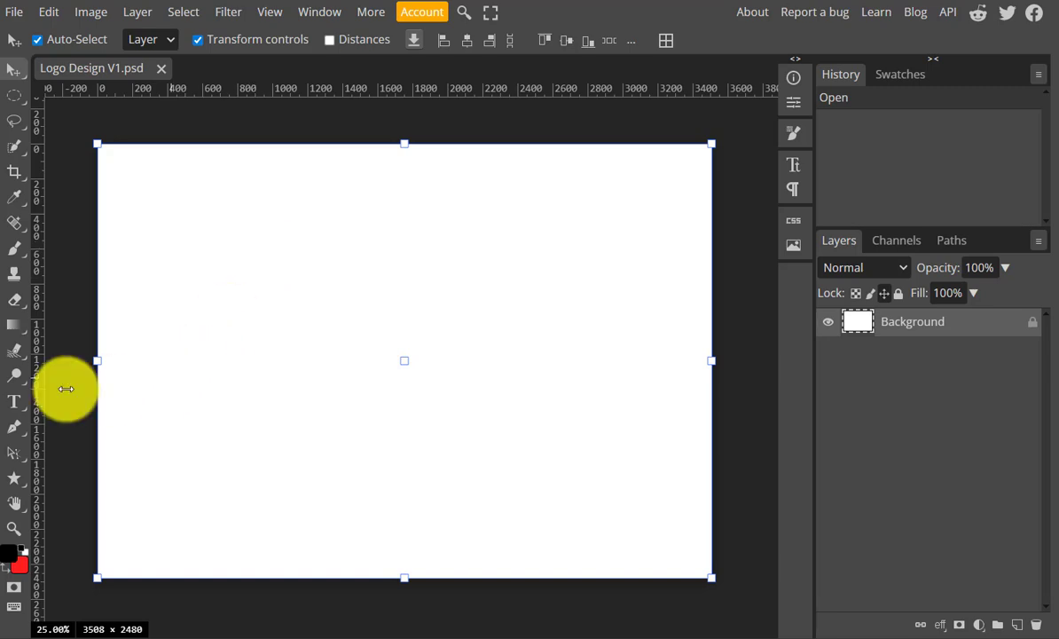
# Draw a wide rectangle in the upper-left part of the canvas with the Rectangle tool.
pyautogui.rightClick(18, 482)
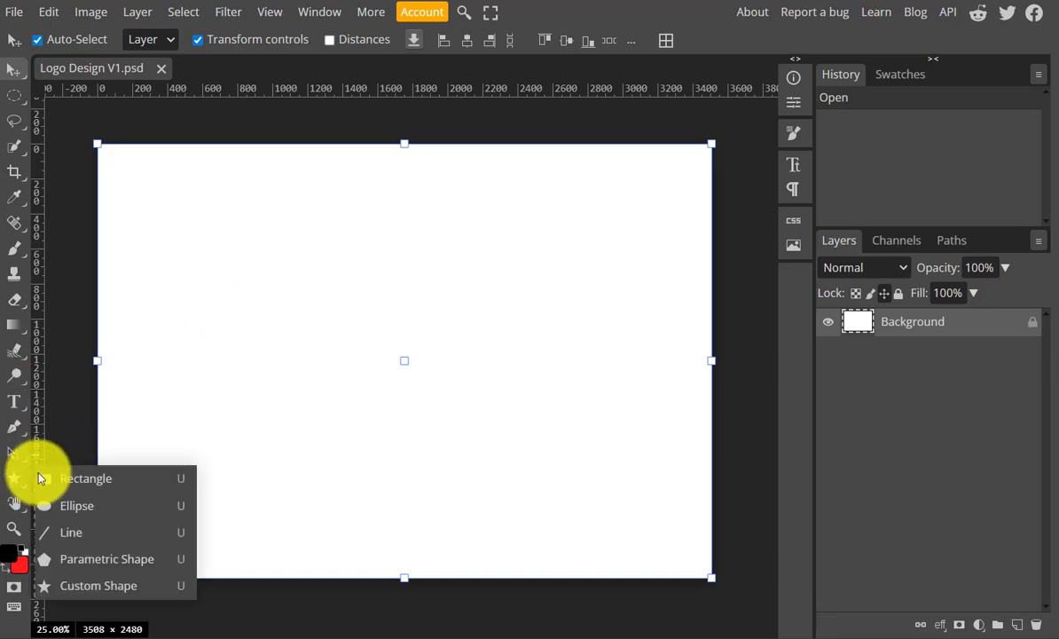
pyautogui.click(54, 480)
pyautogui.moveTo(176, 227); pyautogui.dragTo(355, 344)
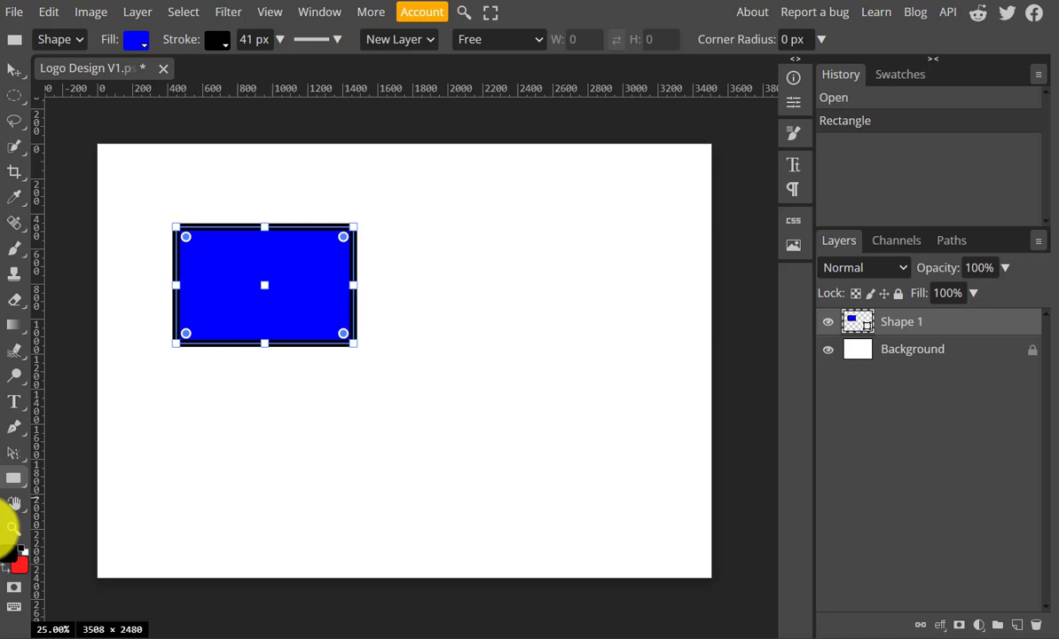
# Give the rectangle a cyan fill and a magenta stroke 41 px wide.
pyautogui.click(137, 40)
pyautogui.click(197, 146)
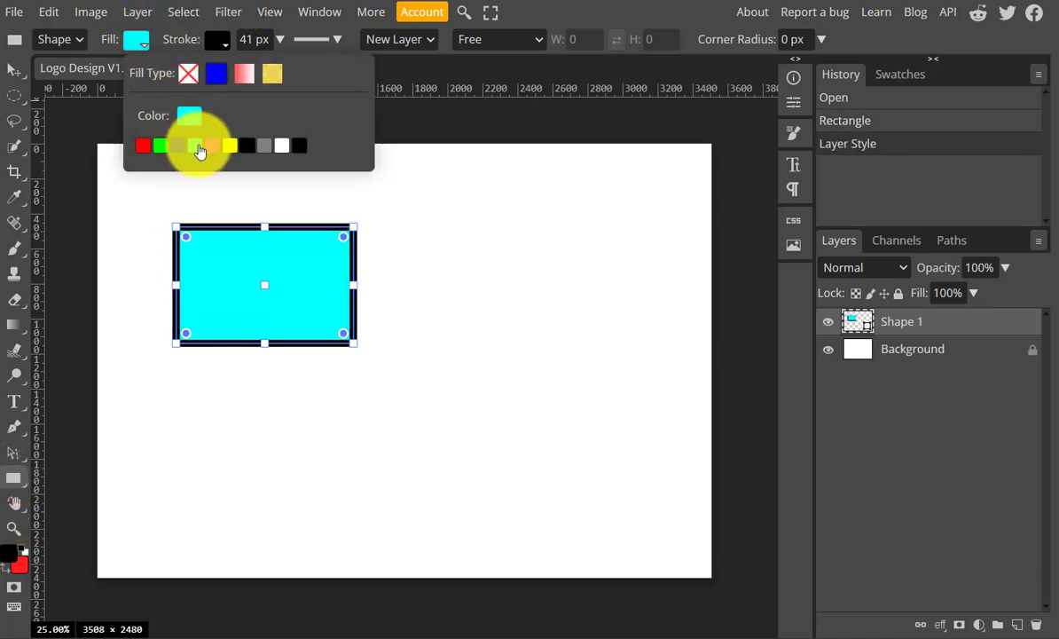
pyautogui.click(222, 43)
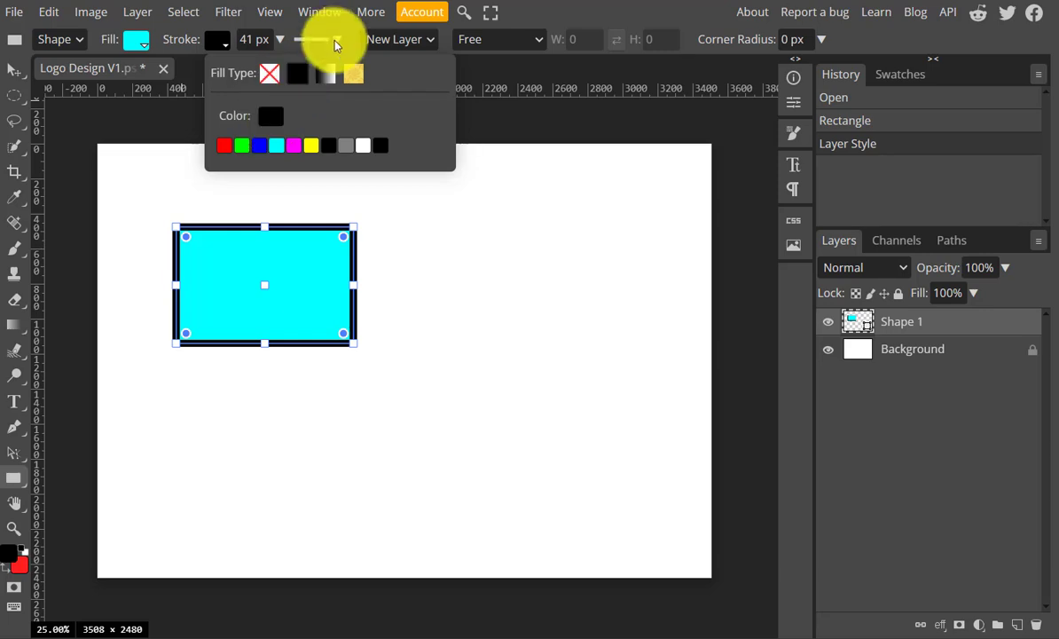
pyautogui.click(294, 145)
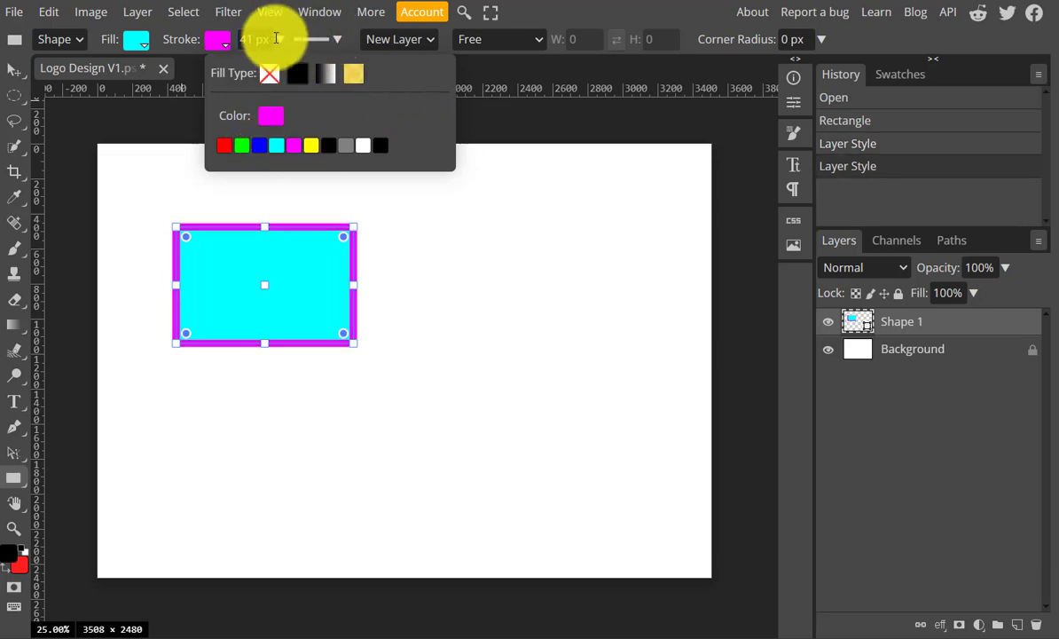
pyautogui.click(279, 39)
pyautogui.moveTo(264, 65)
pyautogui.mouseDown()
pyautogui.moveTo(245, 64)
pyautogui.moveTo(265, 68)
pyautogui.mouseUp()
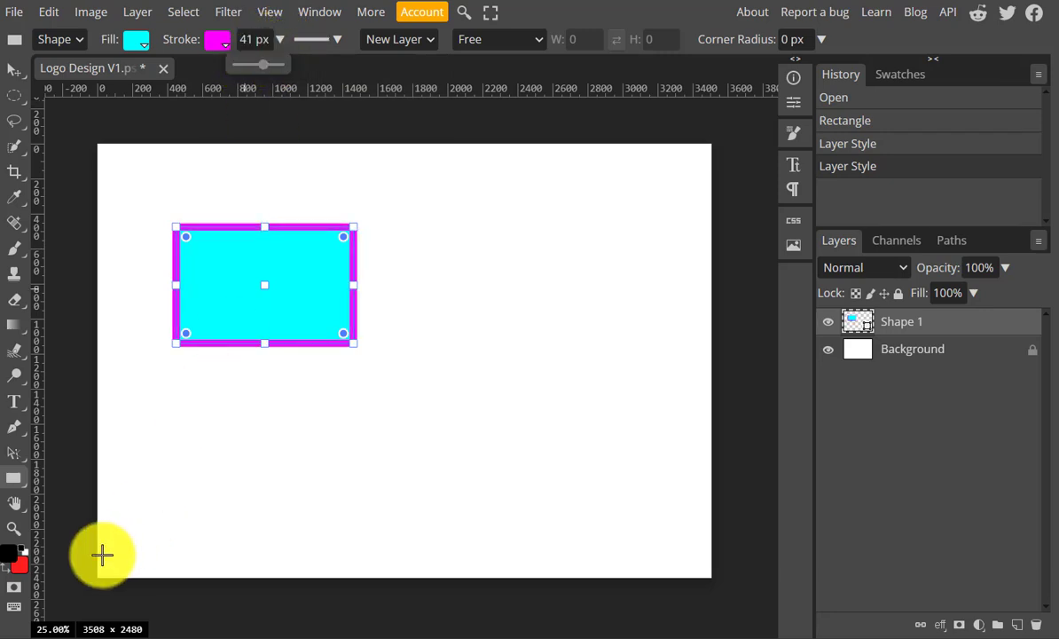
# Draw a roughly circular shape on the canvas to the right of the rectangle with the Ellipse tool.
pyautogui.rightClick(20, 479)
pyautogui.click(82, 505)
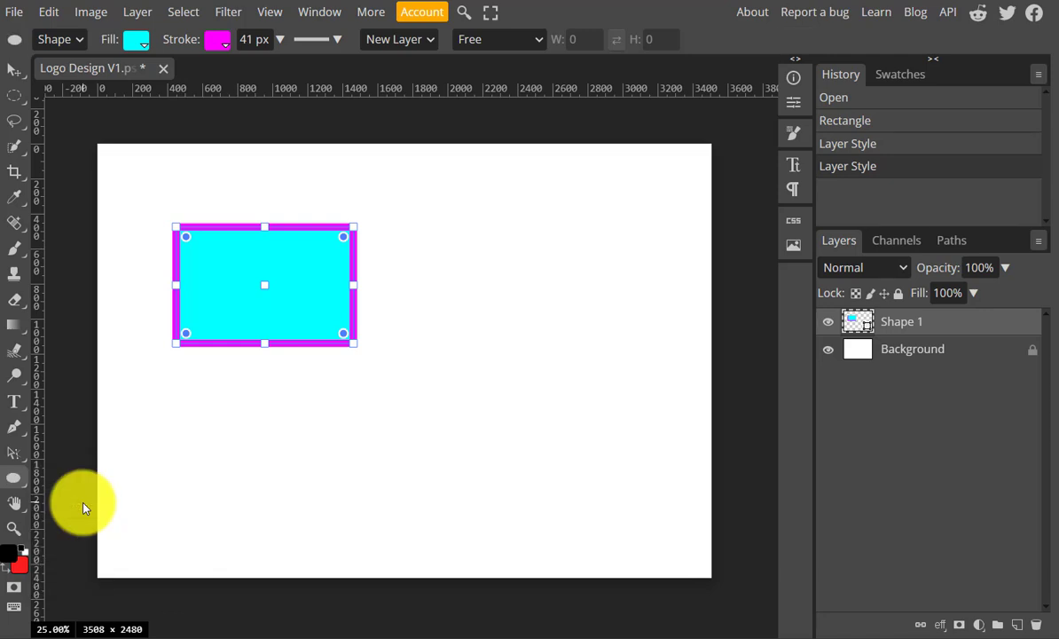
pyautogui.click(83, 505)
pyautogui.click(366, 143)
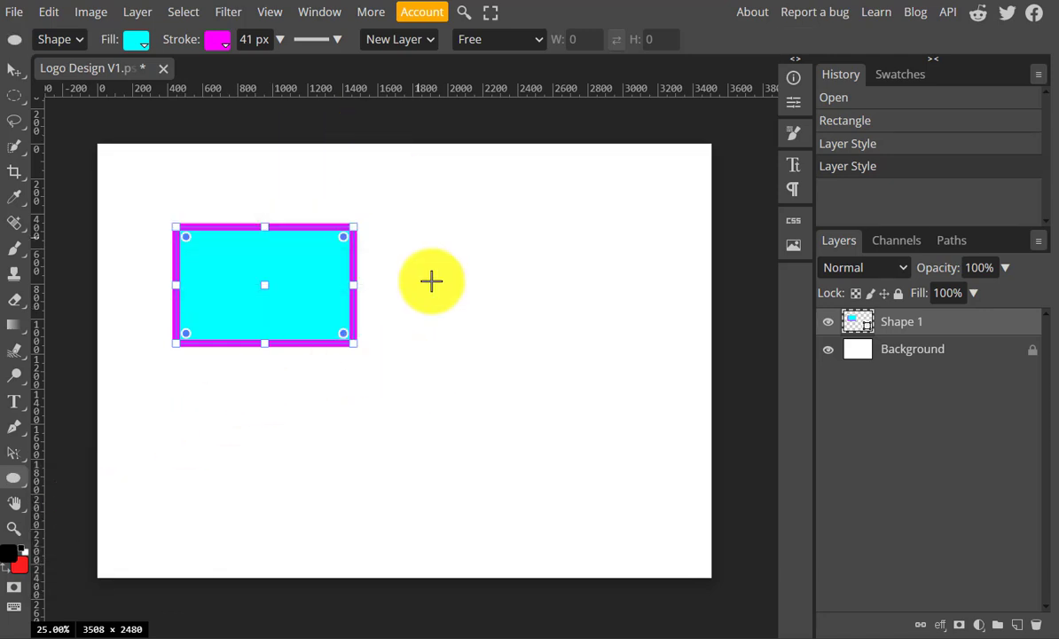
pyautogui.moveTo(410, 270); pyautogui.dragTo(552, 415)
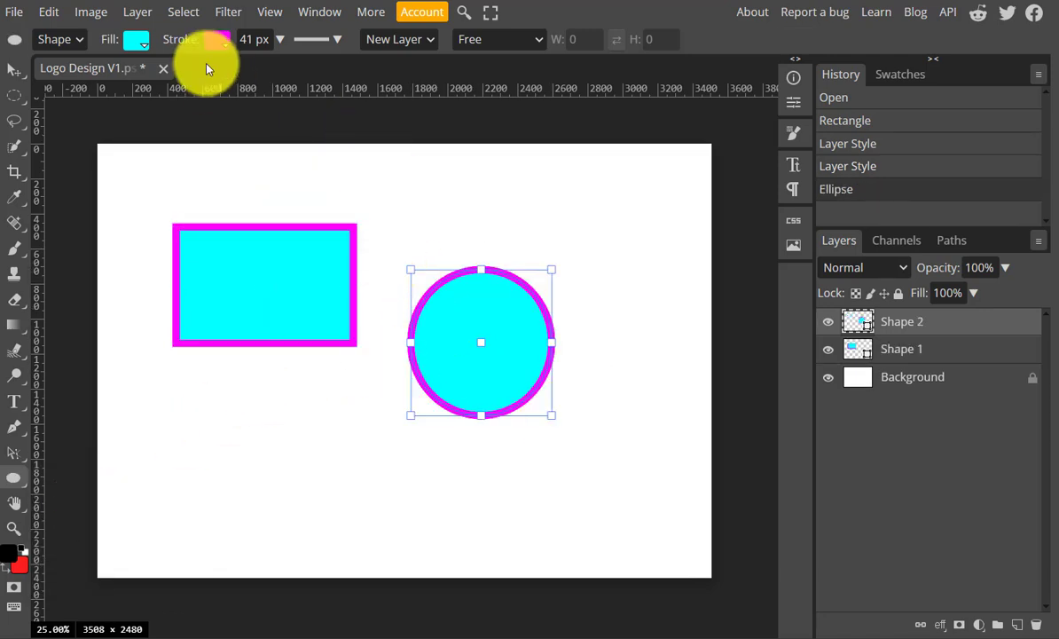
# Fill the circle with the red-to-white linear gradient and set its stroke colour to green.
pyautogui.click(136, 41)
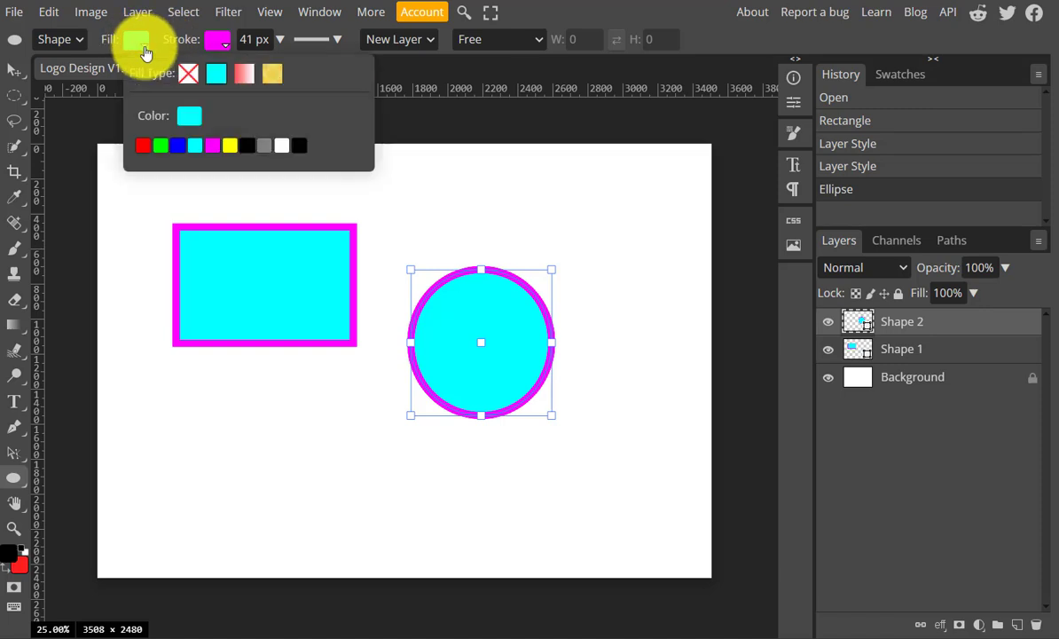
pyautogui.click(244, 75)
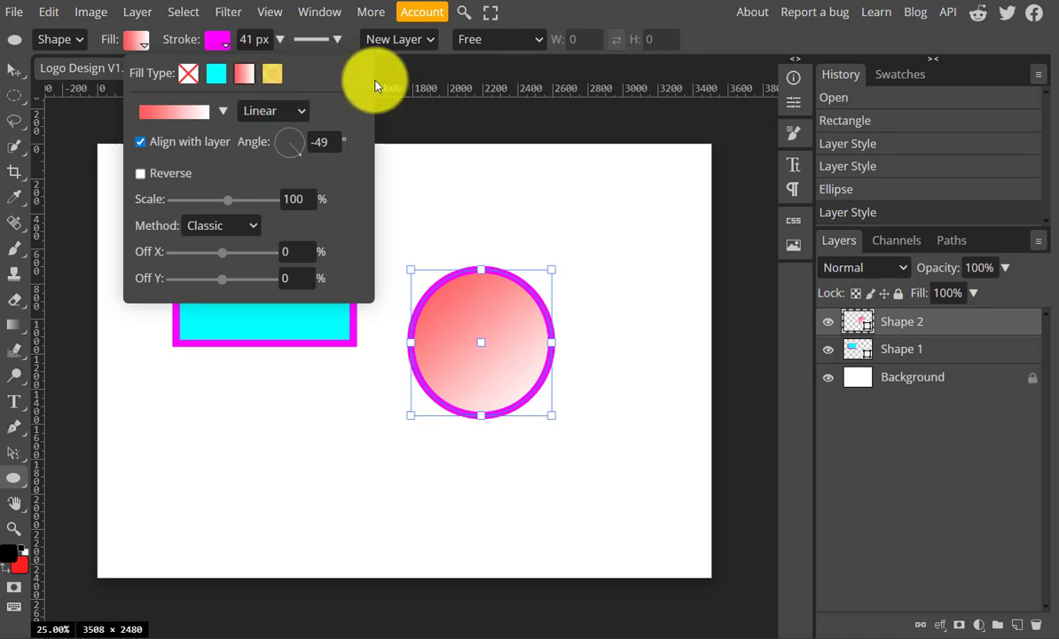
pyautogui.click(219, 41)
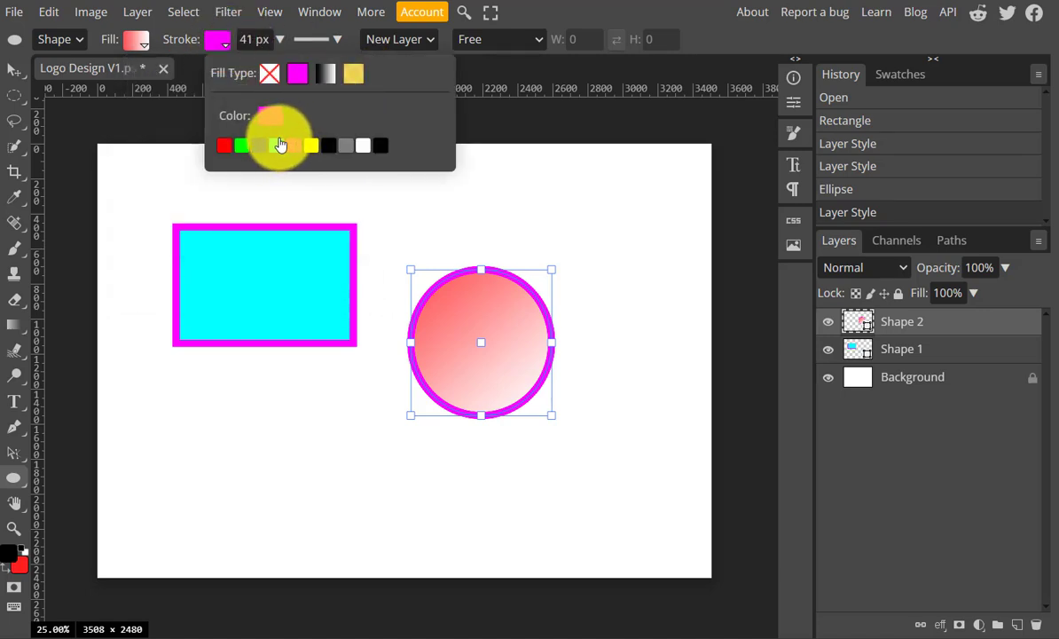
pyautogui.click(241, 145)
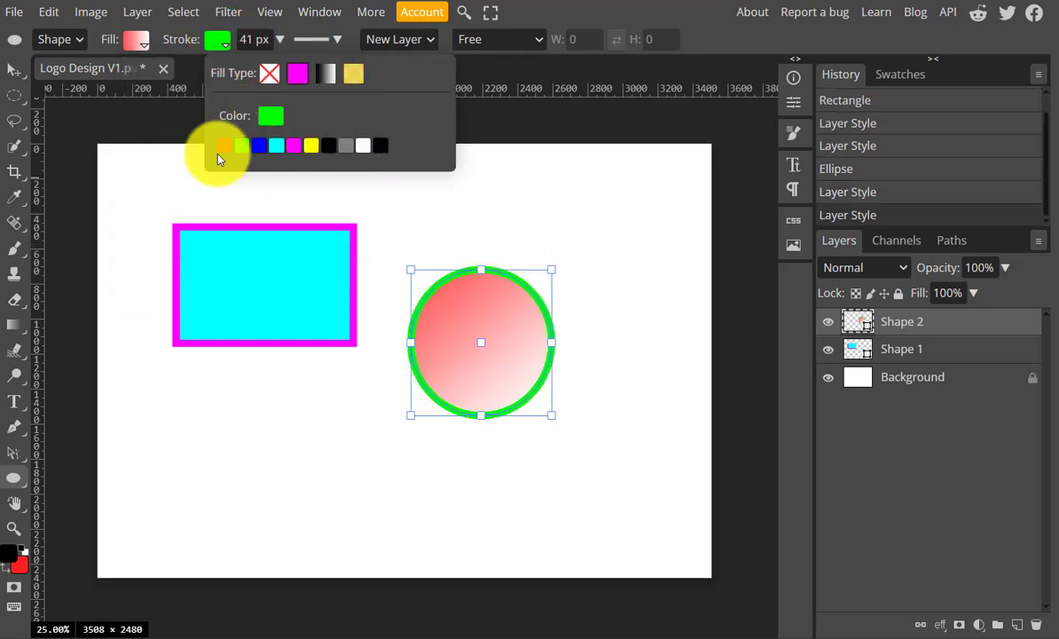
# Move the circle over the rectangle's lower-right corner and select both shapes.
pyautogui.click(14, 69)
pyautogui.moveTo(458, 330); pyautogui.dragTo(307, 326)
pyautogui.keyDown('shift'); pyautogui.click(195, 259); pyautogui.keyUp('shift')
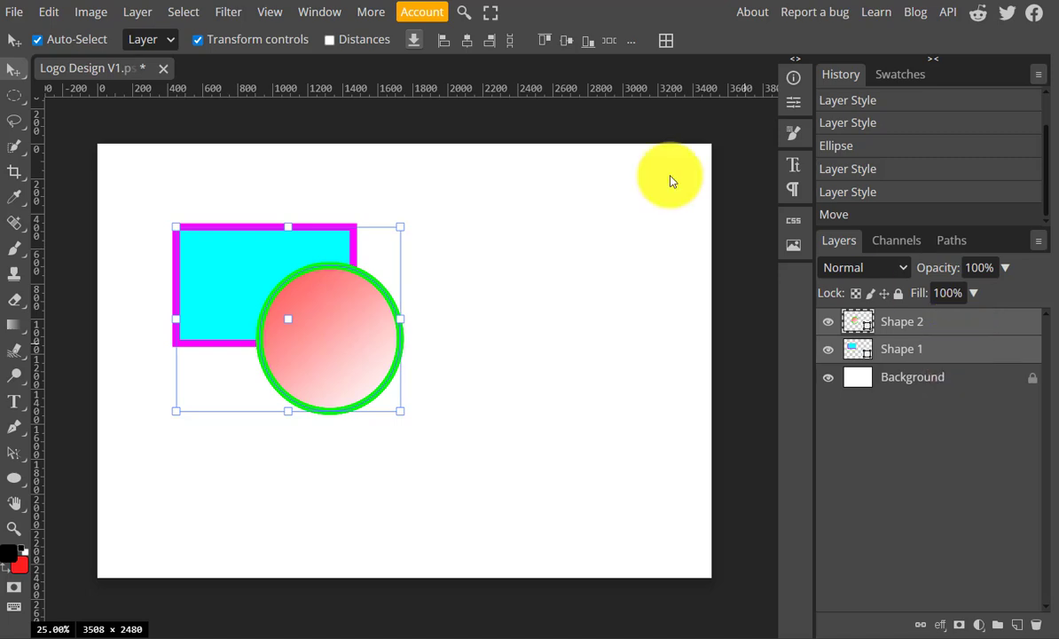
# Try the Subtract shape combination on the rectangle and circle, and undo it.
pyautogui.click(140, 12)
pyautogui.moveTo(248, 516)
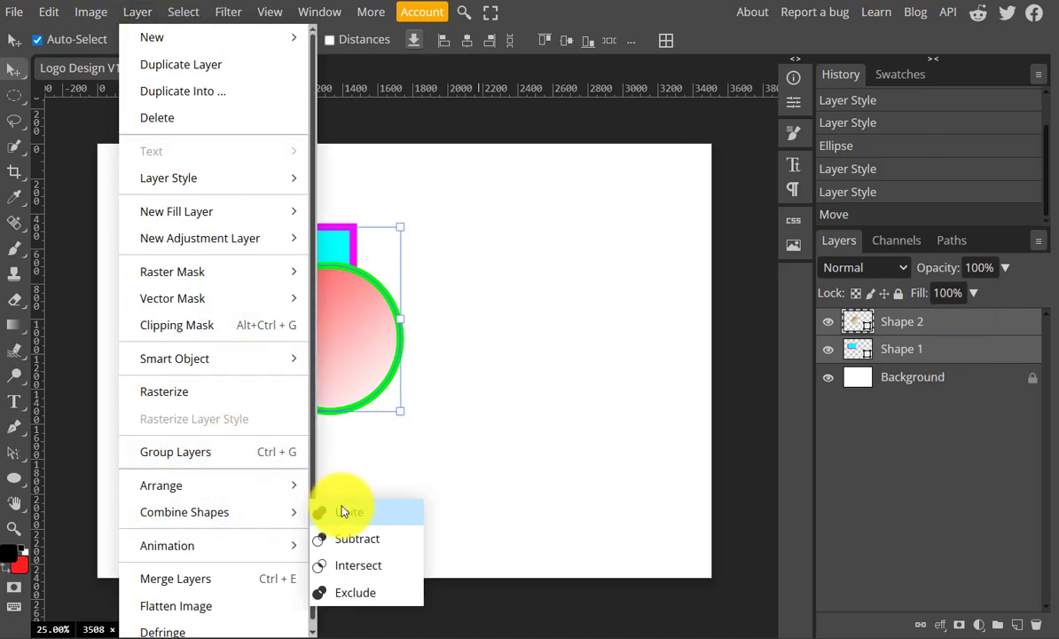
pyautogui.click(355, 541)
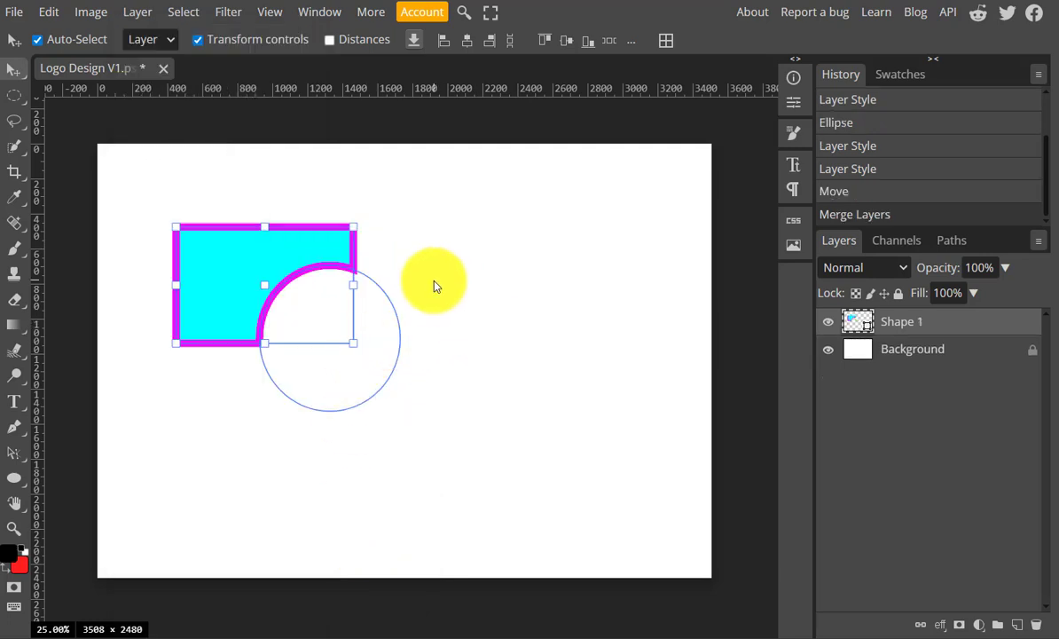
pyautogui.click(139, 13)
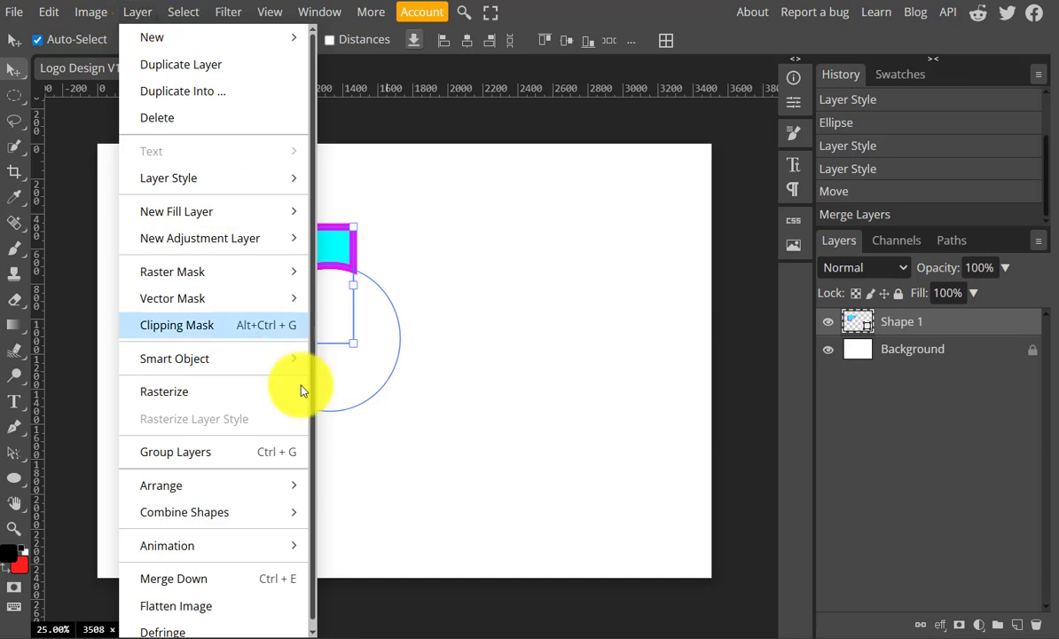
pyautogui.click(520, 462)
pyautogui.hotkey('ctrl', 'z')
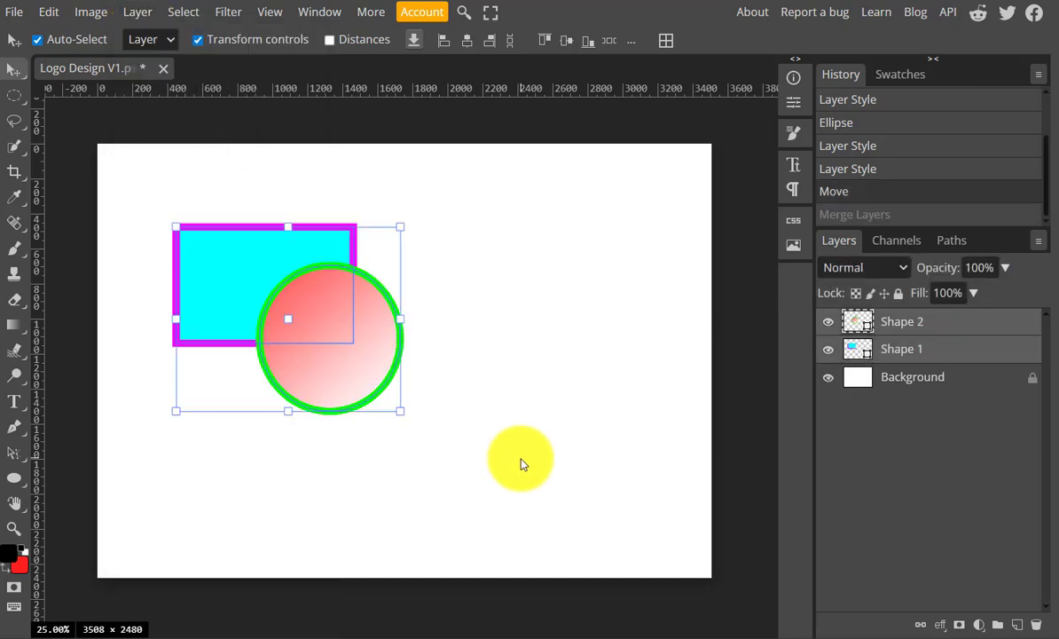
# Try the Exclude shape combination on the rectangle and circle, and undo it.
pyautogui.click(140, 12)
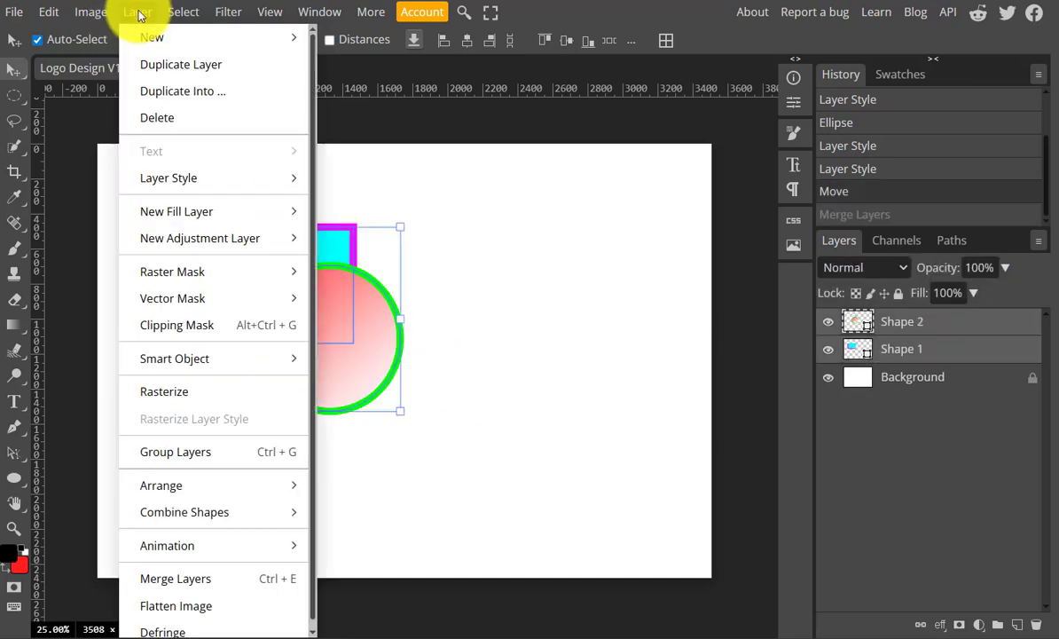
pyautogui.moveTo(278, 519)
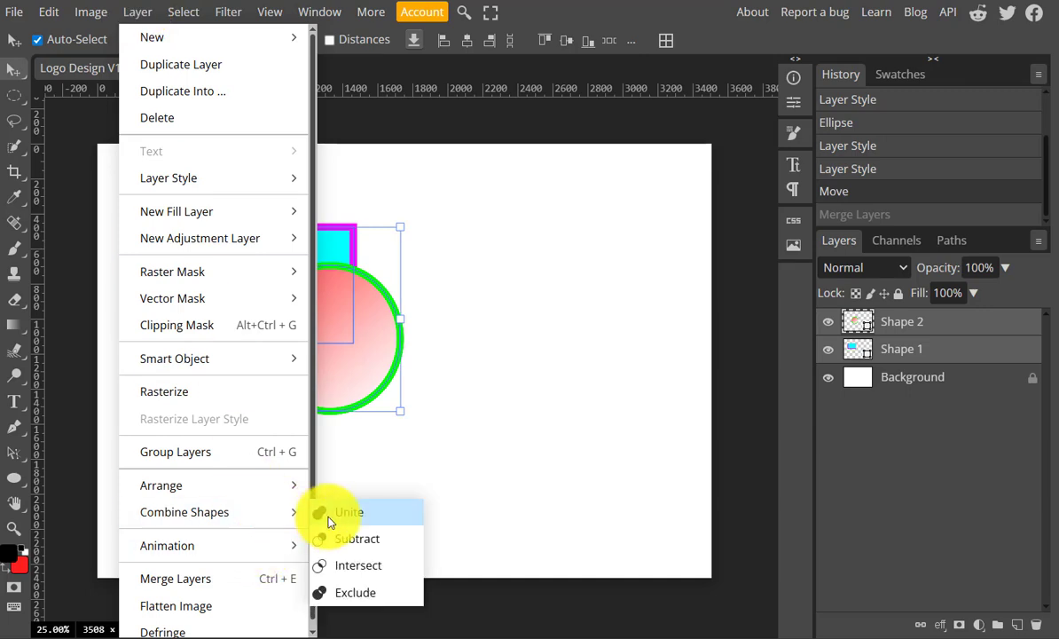
pyautogui.click(363, 593)
pyautogui.click(502, 393)
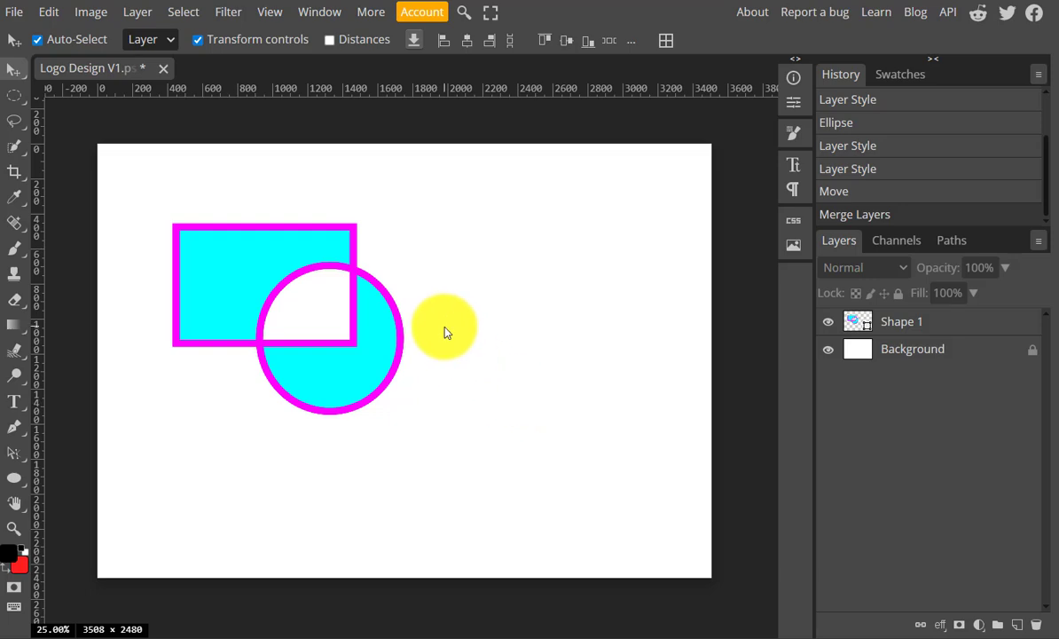
pyautogui.hotkey('ctrl', 'z')
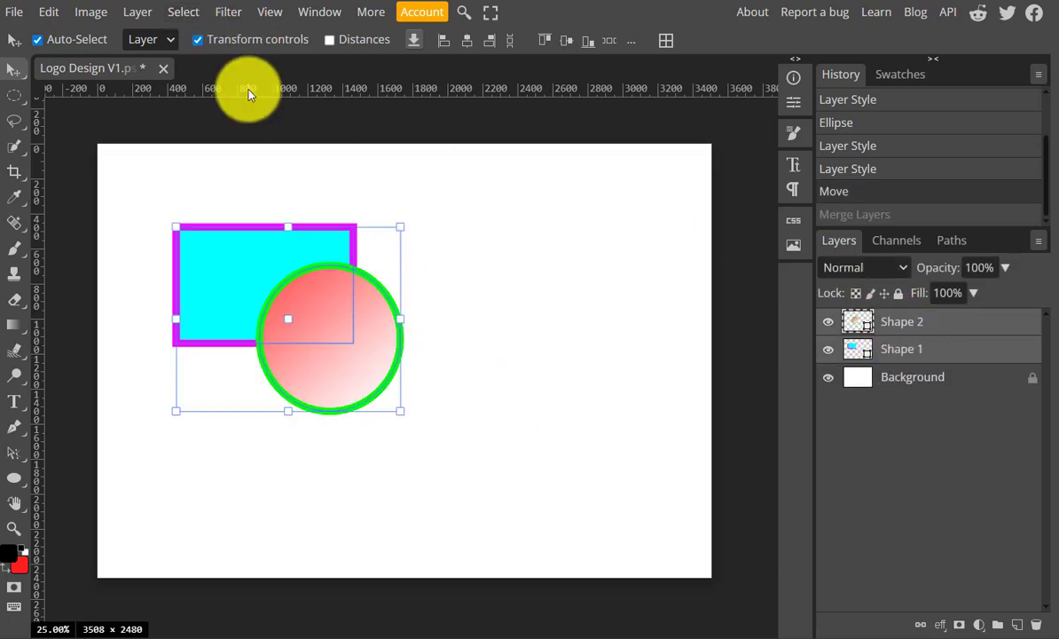
# Try the Unite shape combination on the rectangle and circle, and undo it.
pyautogui.click(136, 13)
pyautogui.moveTo(281, 519)
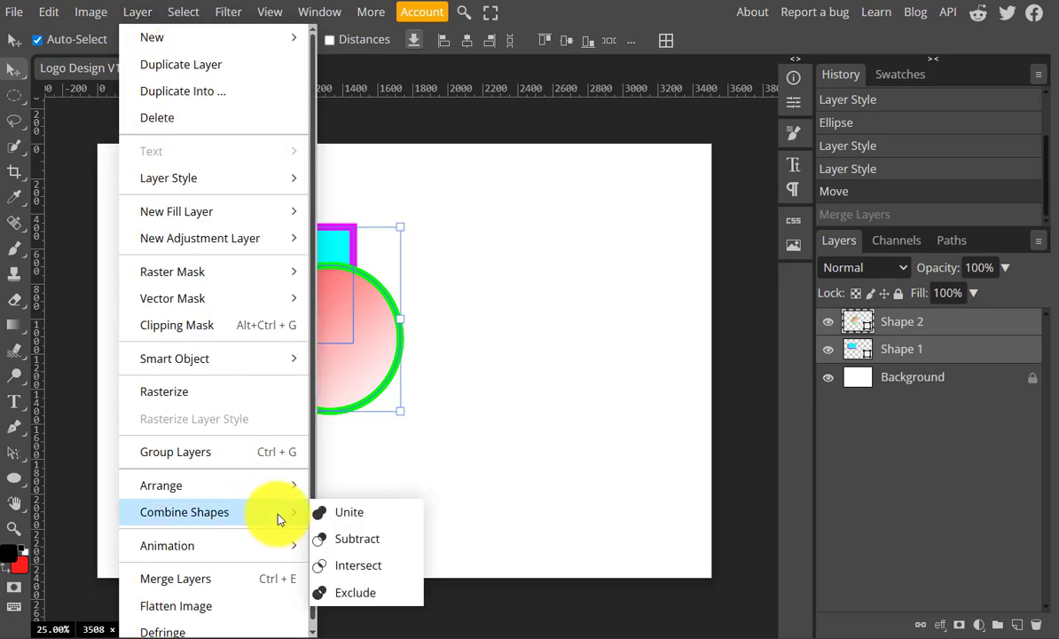
pyautogui.click(362, 518)
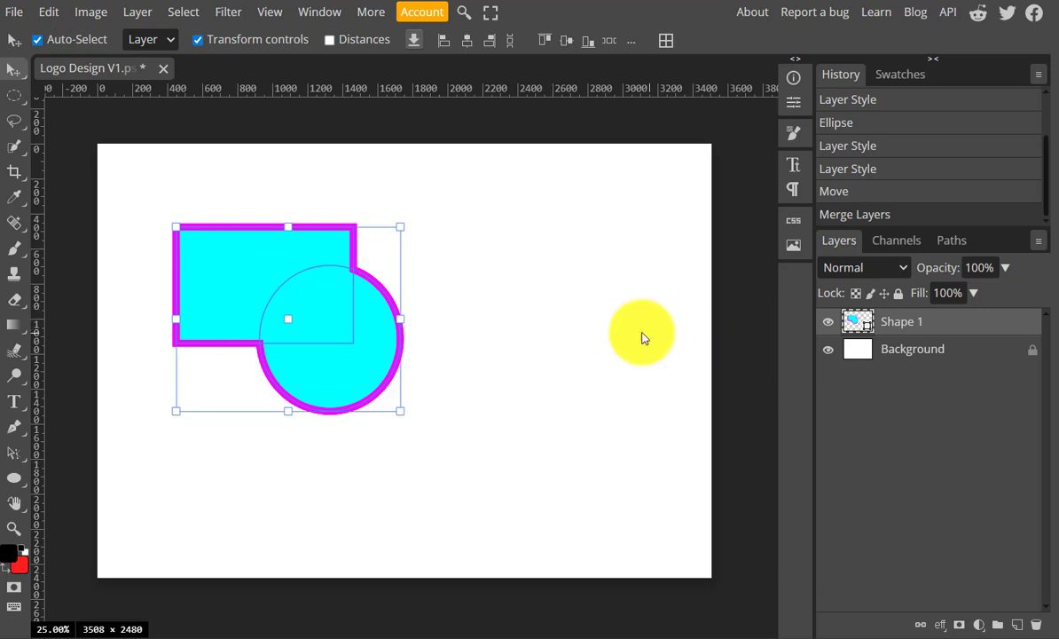
pyautogui.hotkey('ctrl', 'z')
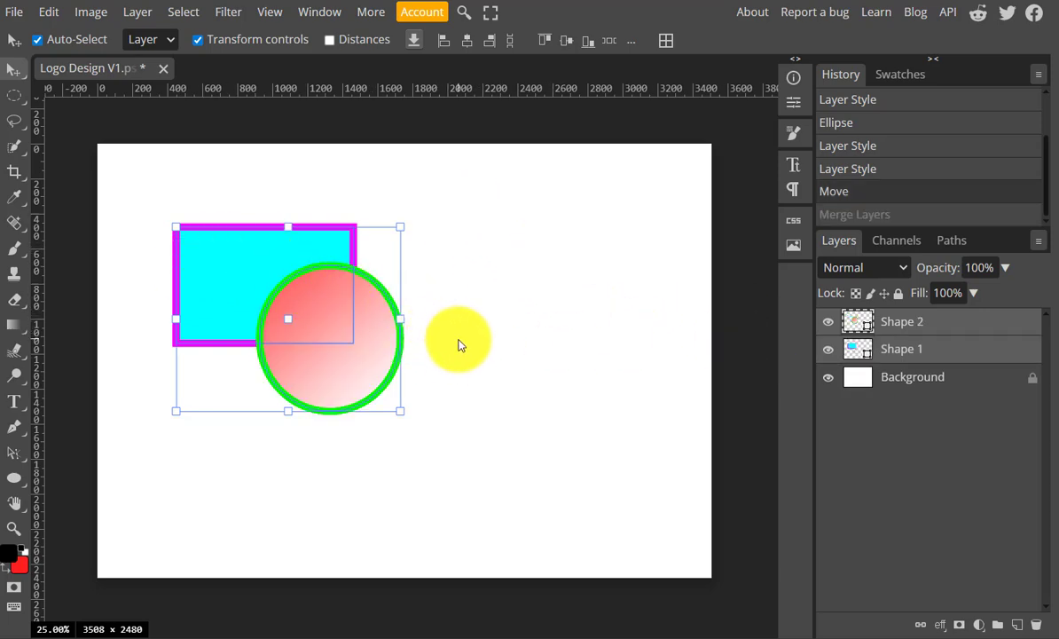
# Move the circle away from the rectangle and delete its layer.
pyautogui.click(525, 409)
pyautogui.moveTo(383, 333); pyautogui.dragTo(535, 299)
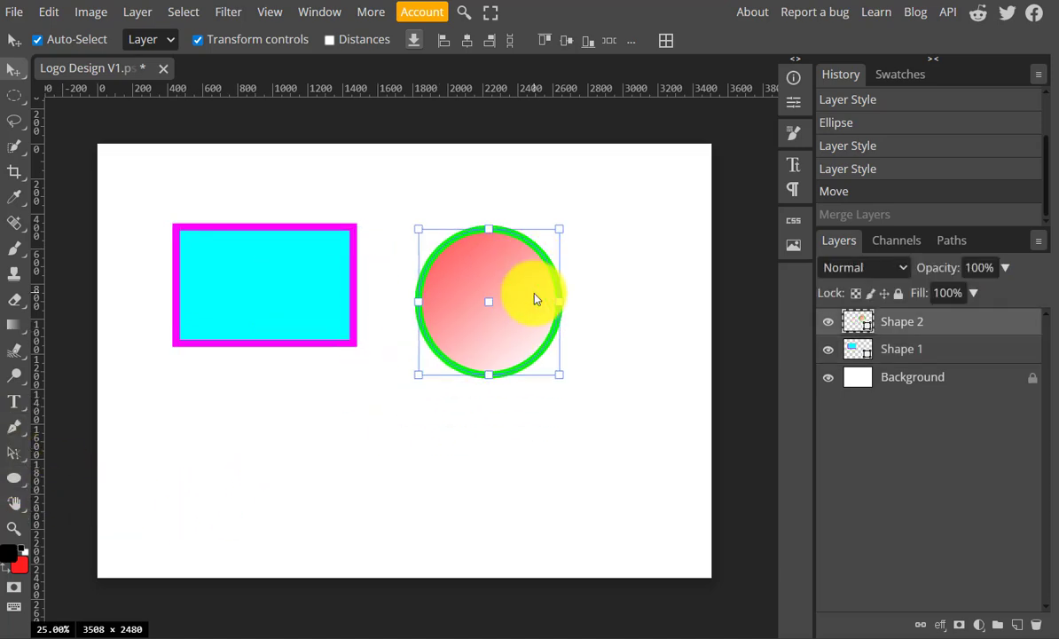
pyautogui.click(1036, 624)
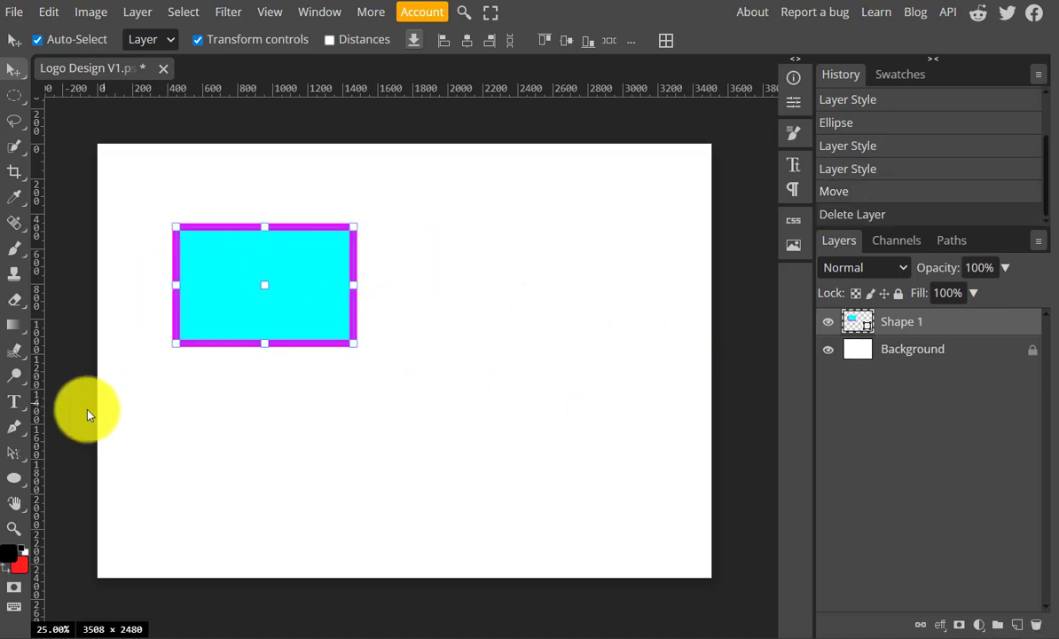
# Add a text layer reading "ZOO" beside the rectangle, with the font size set to 350 px.
pyautogui.click(10, 401)
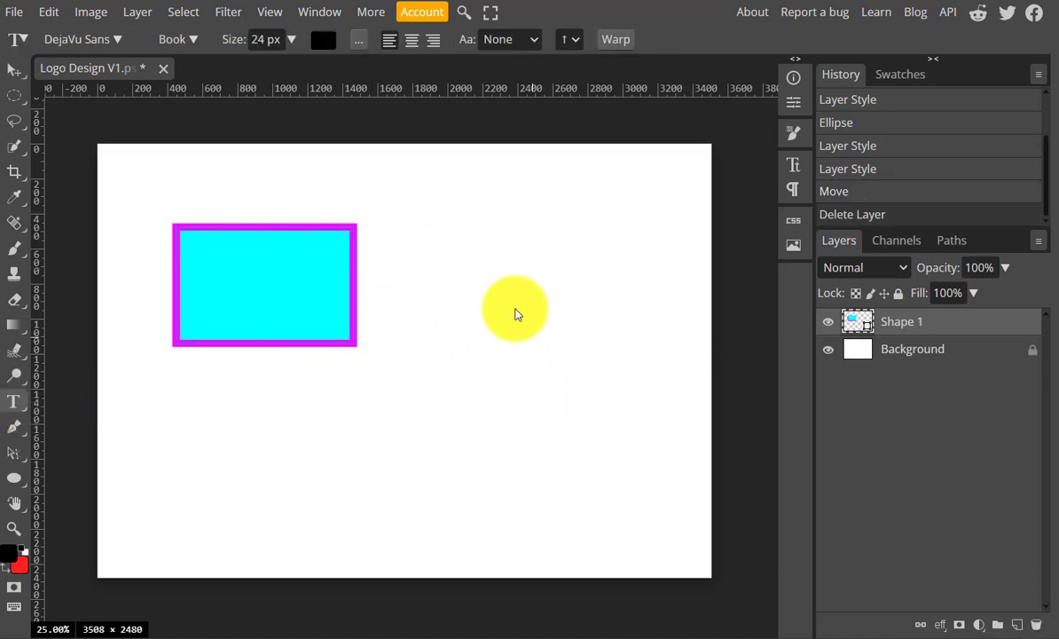
pyautogui.click(396, 263)
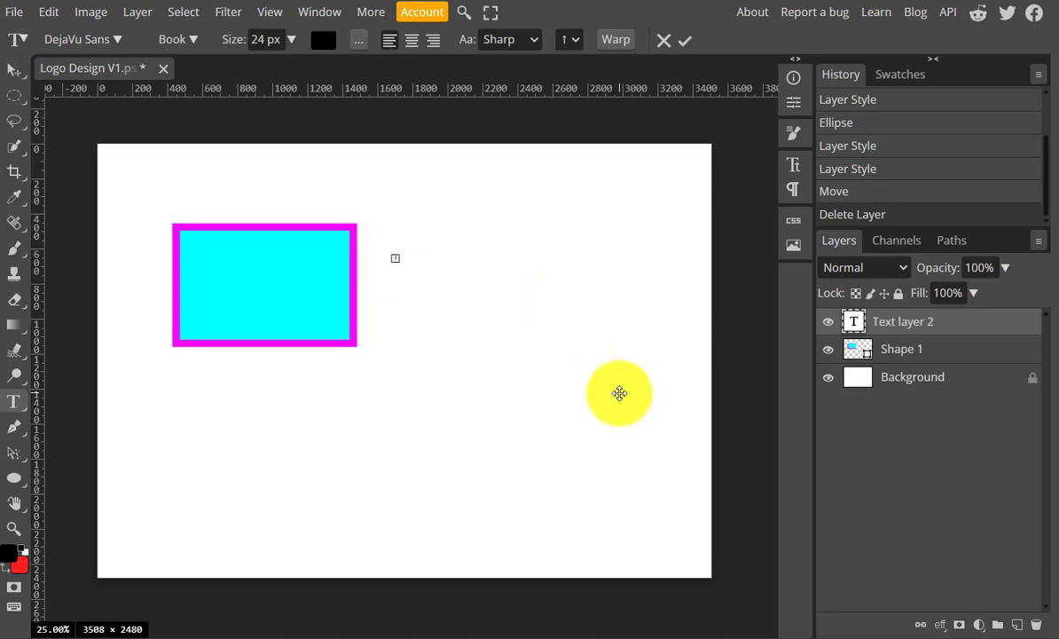
pyautogui.click(277, 38)
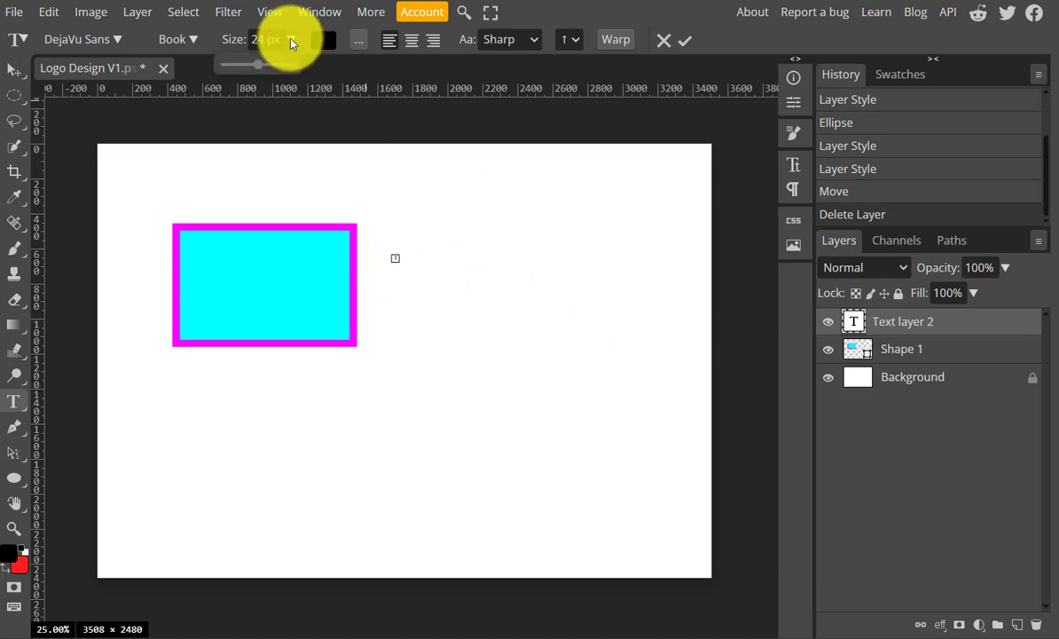
pyautogui.moveTo(289, 63); pyautogui.dragTo(331, 94)
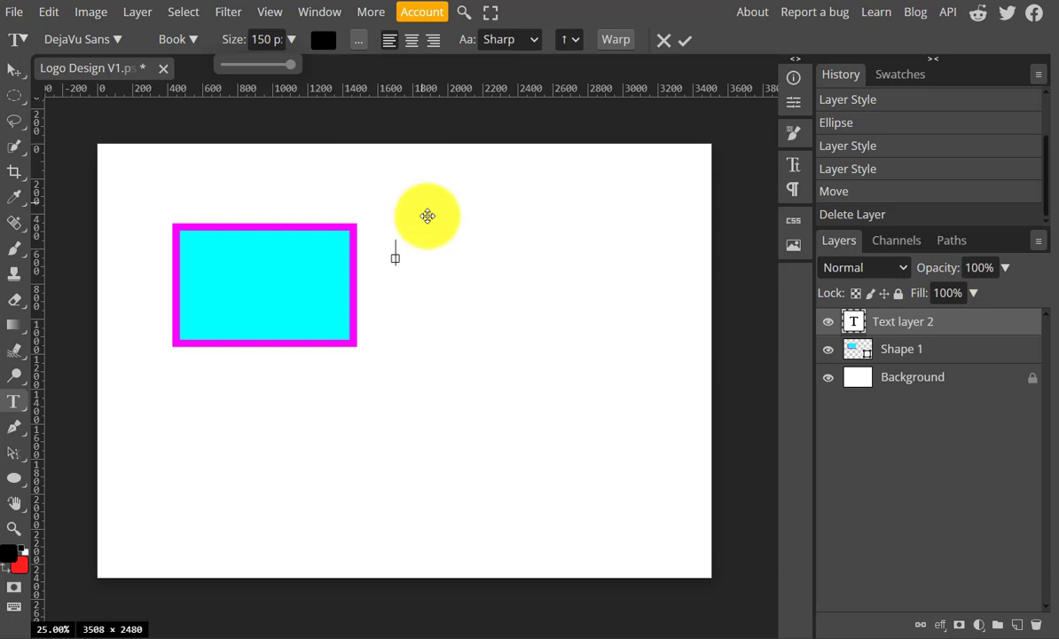
pyautogui.click(256, 39)
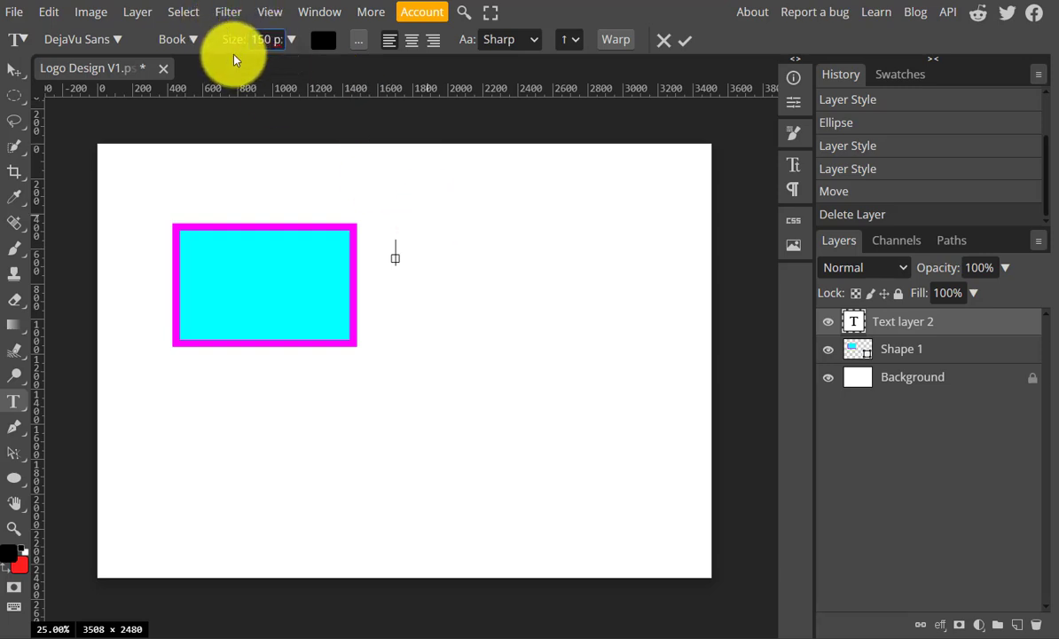
pyautogui.write('350')
pyautogui.press('Return')
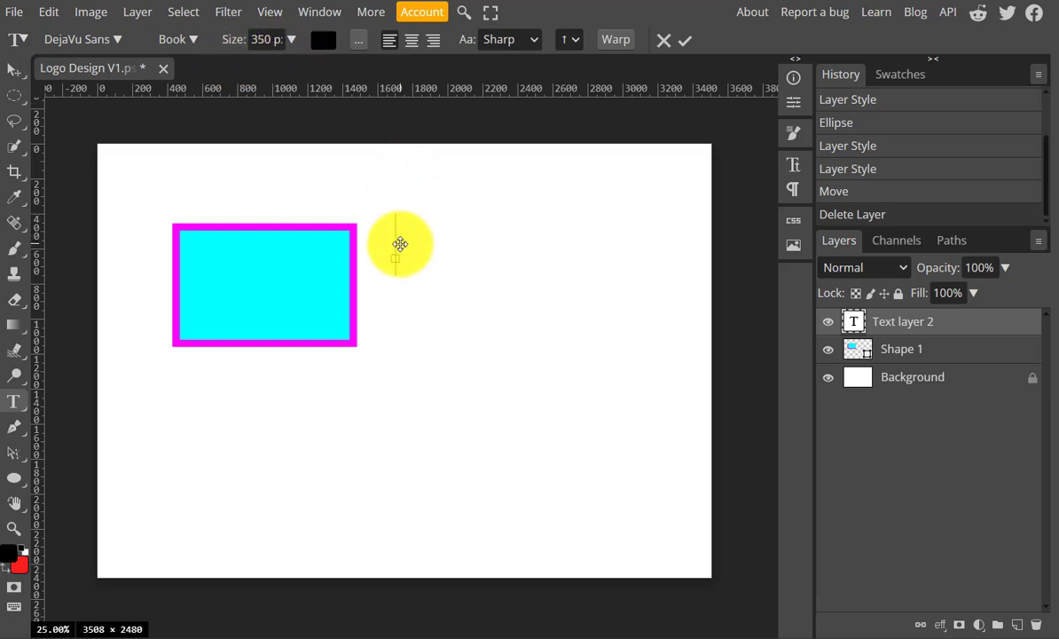
pyautogui.write('Zoo')
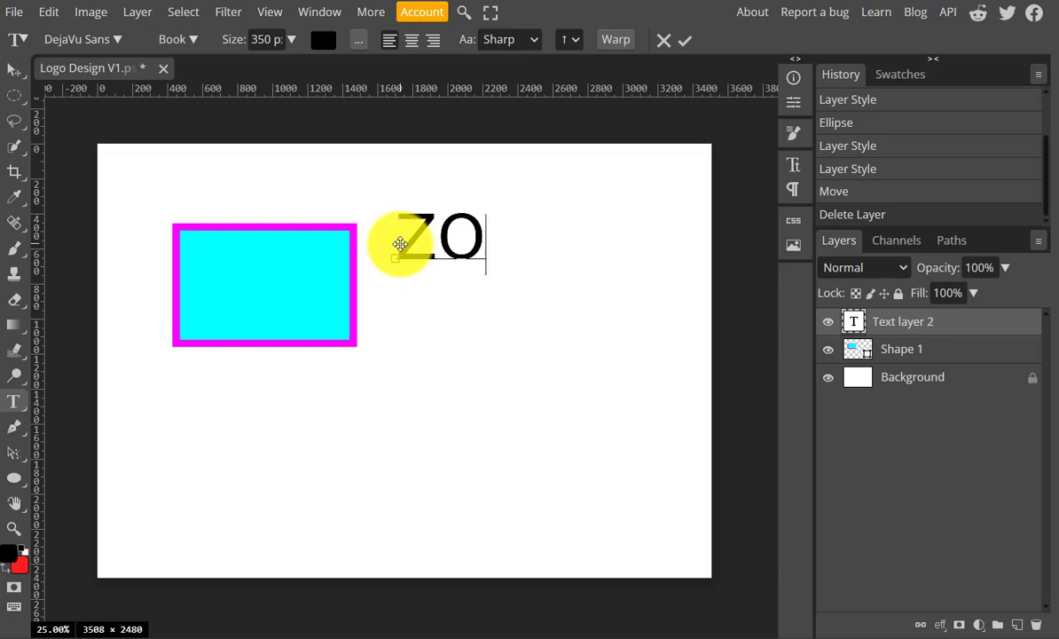
# Change the font of the whole ZOO text to Emblema One.
pyautogui.hotkey('ctrl', 'a')
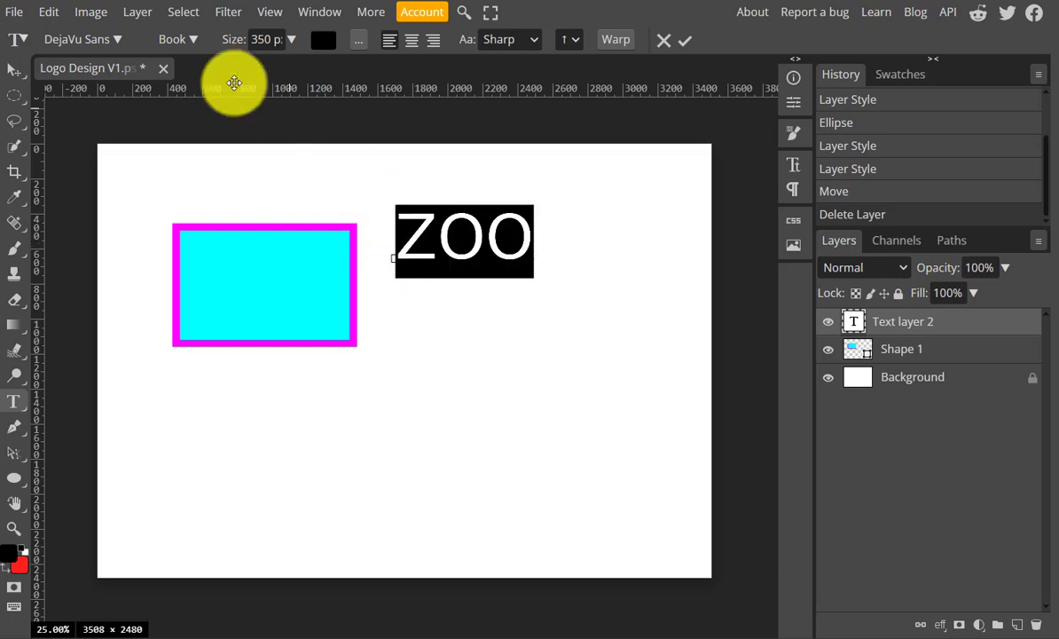
pyautogui.click(118, 41)
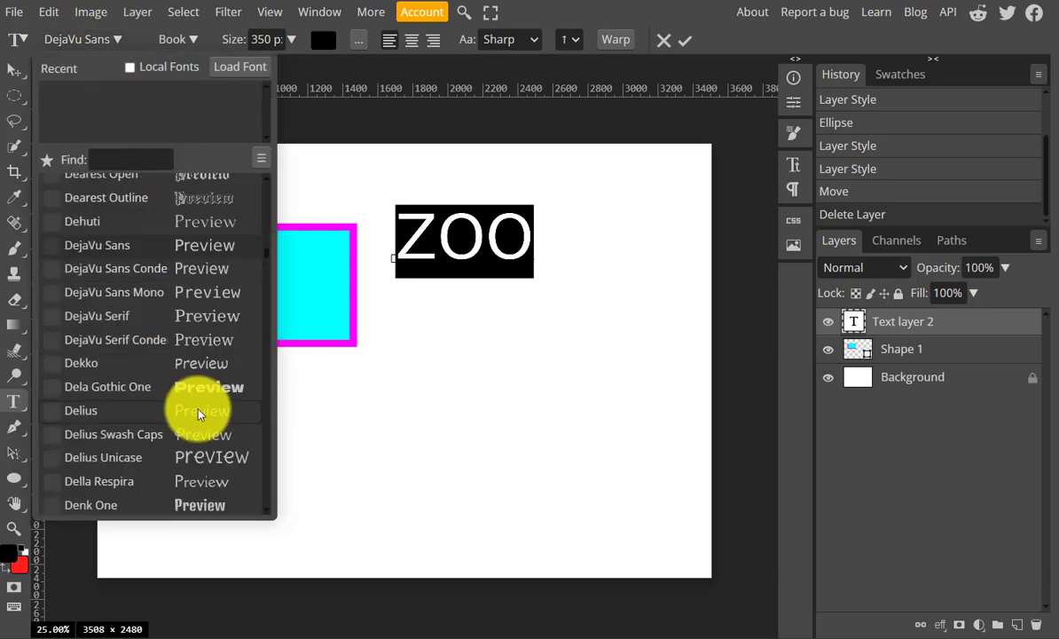
pyautogui.scroll(-5, 226, 417)
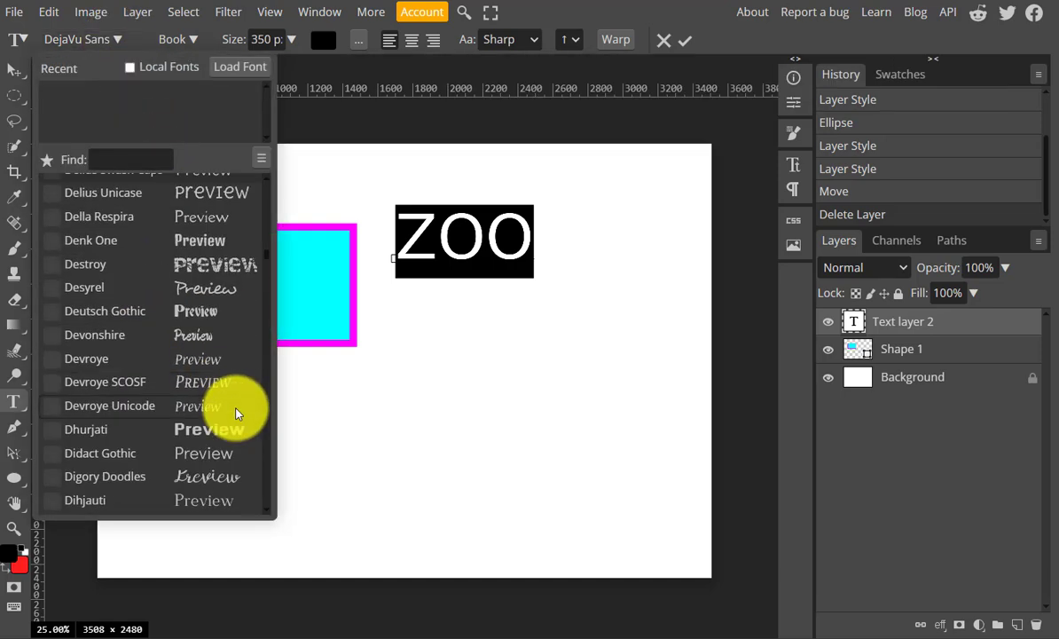
pyautogui.scroll(-2, 200, 390)
pyautogui.scroll(-4, 208, 473)
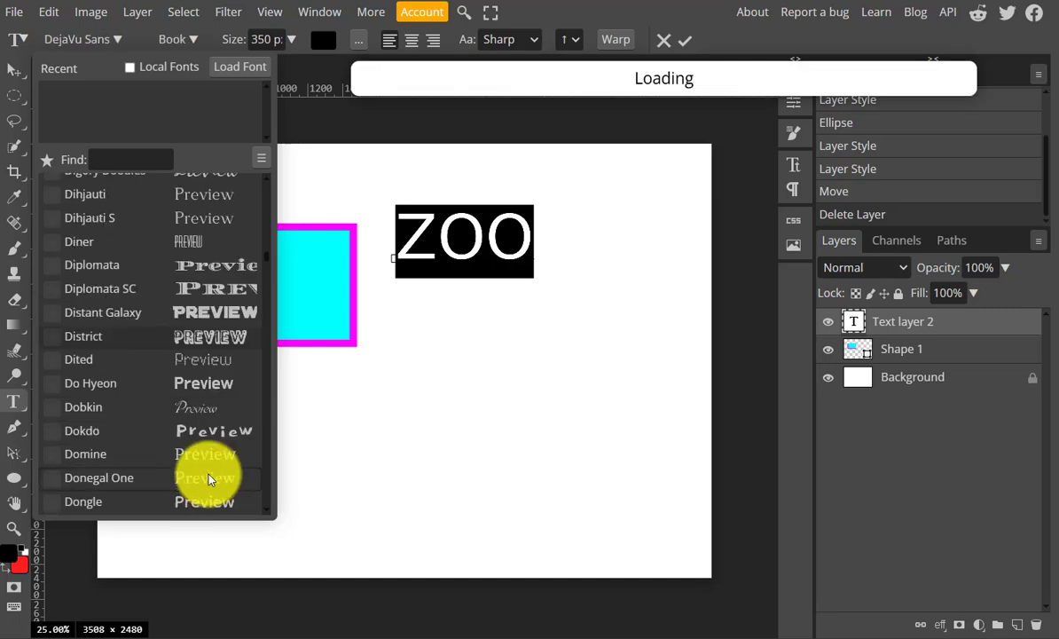
pyautogui.scroll(-8, 211, 474)
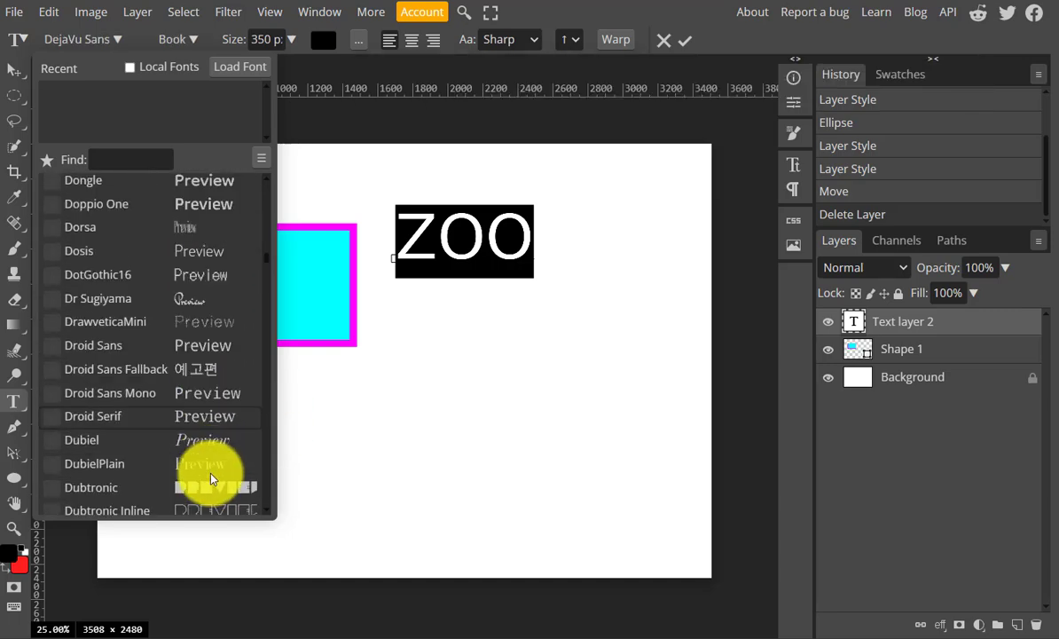
pyautogui.scroll(-10, 211, 479)
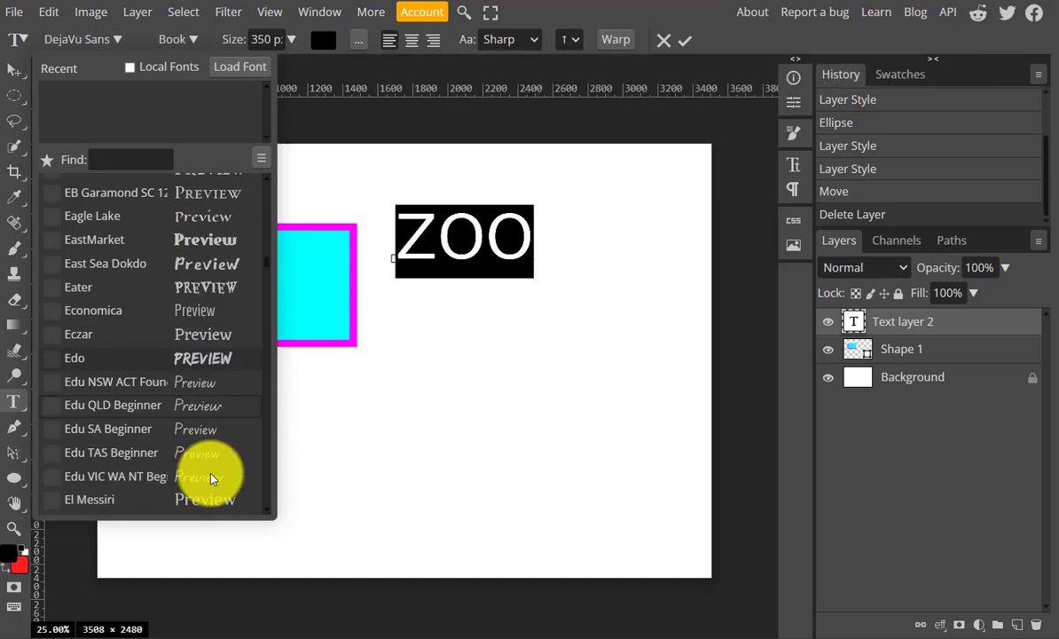
pyautogui.scroll(-10, 211, 479)
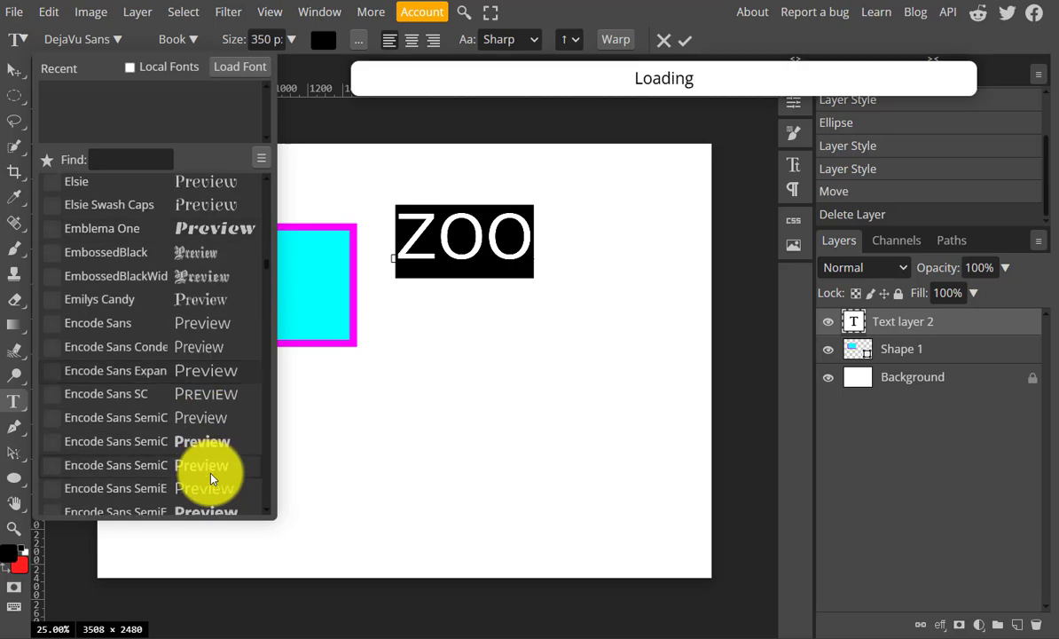
pyautogui.click(210, 228)
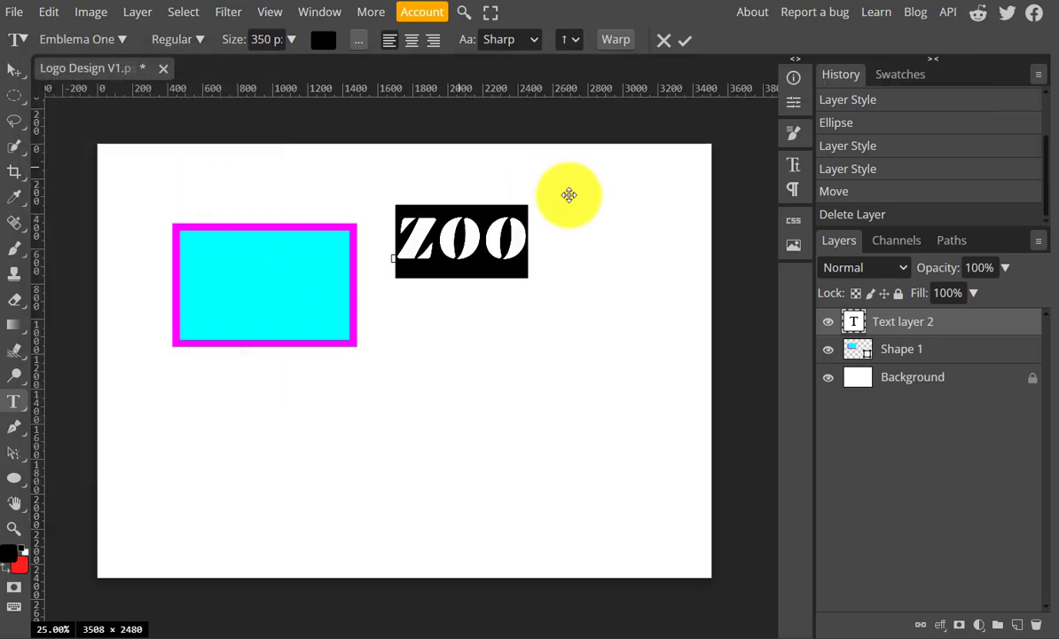
# Move the ZOO text onto the cyan rectangle and shrink the rectangle's height to 79.55% from its lower edge.
pyautogui.click(13, 69)
pyautogui.moveTo(507, 239); pyautogui.dragTo(327, 282)
pyautogui.click(891, 349)
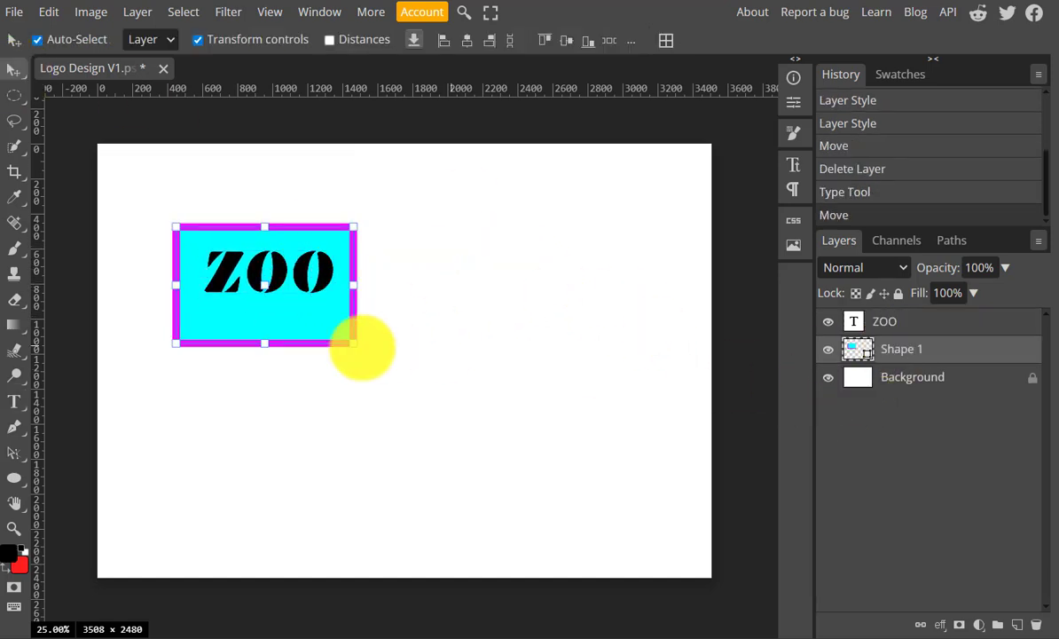
pyautogui.moveTo(265, 344); pyautogui.dragTo(266, 319)
pyautogui.press('Escape')
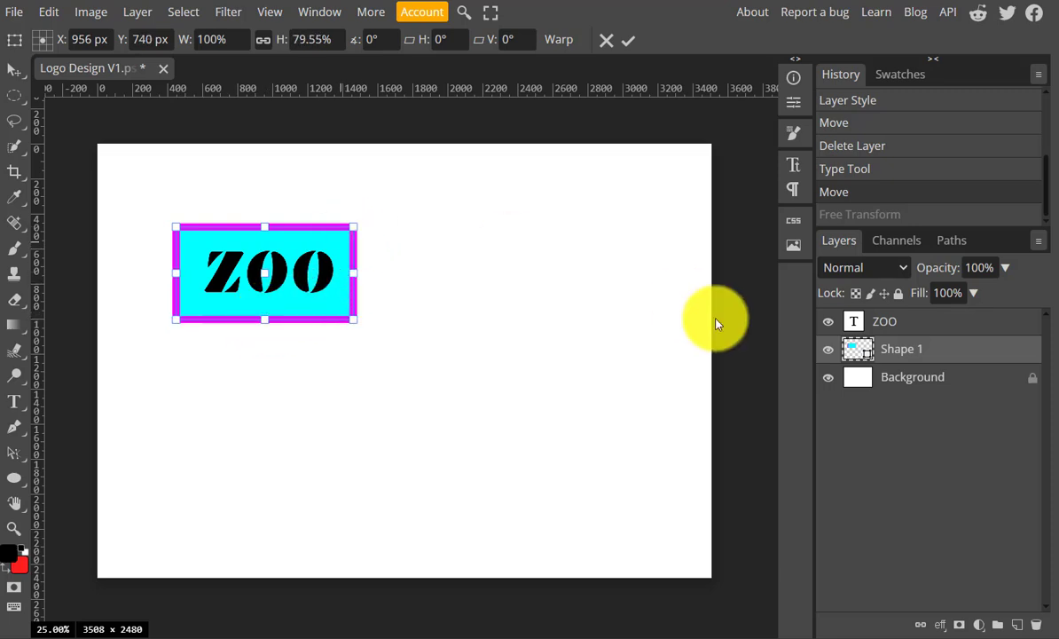
# Add a white 11 px outside stroke to the ZOO text layer.
pyautogui.click(891, 322)
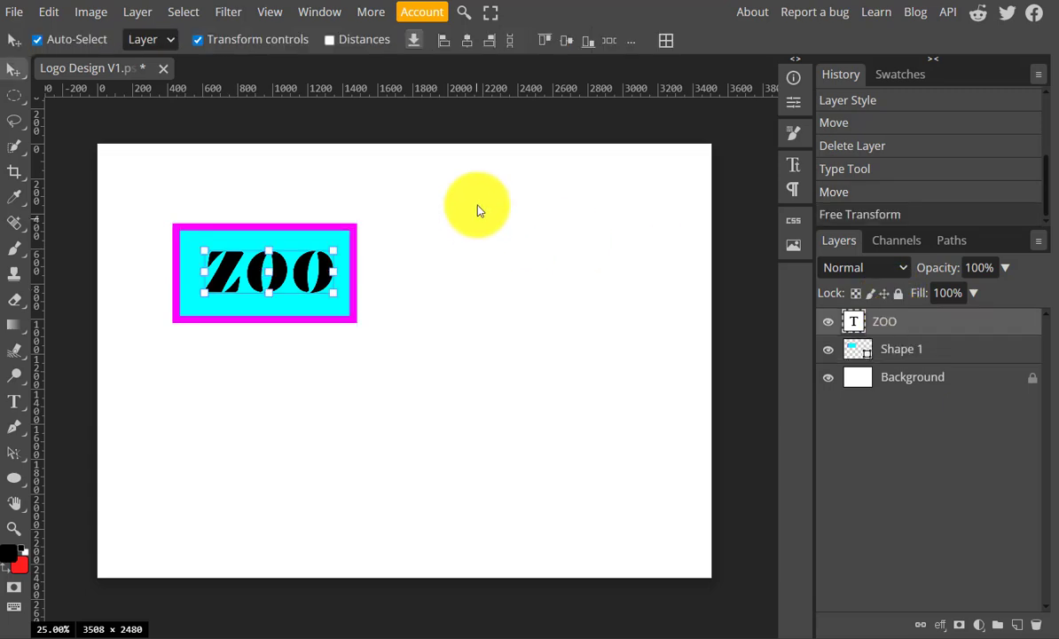
pyautogui.click(940, 624)
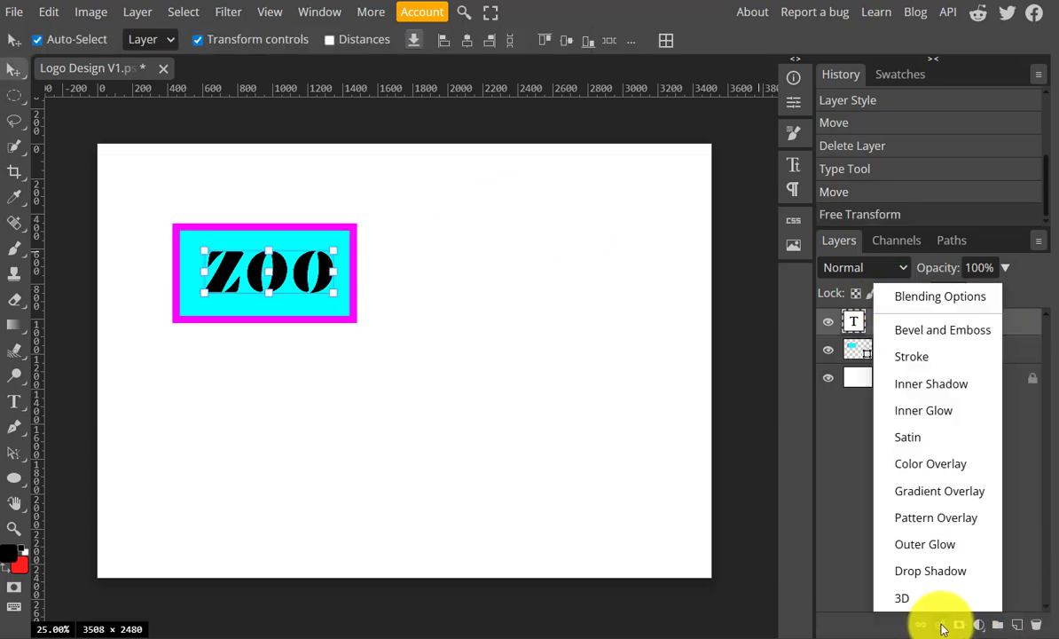
pyautogui.click(923, 357)
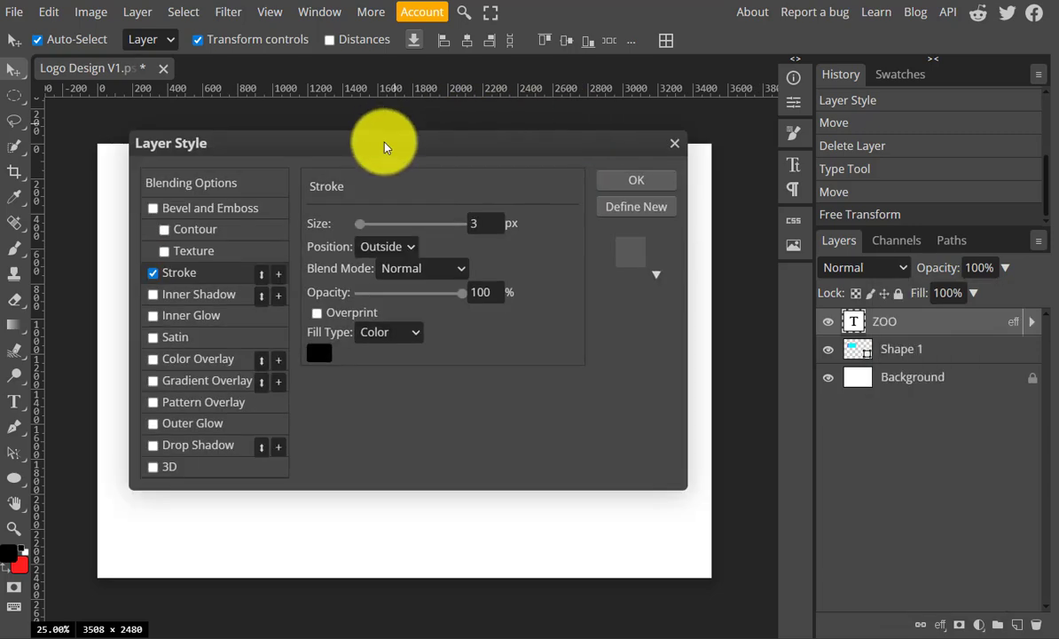
pyautogui.moveTo(385, 147); pyautogui.dragTo(701, 92)
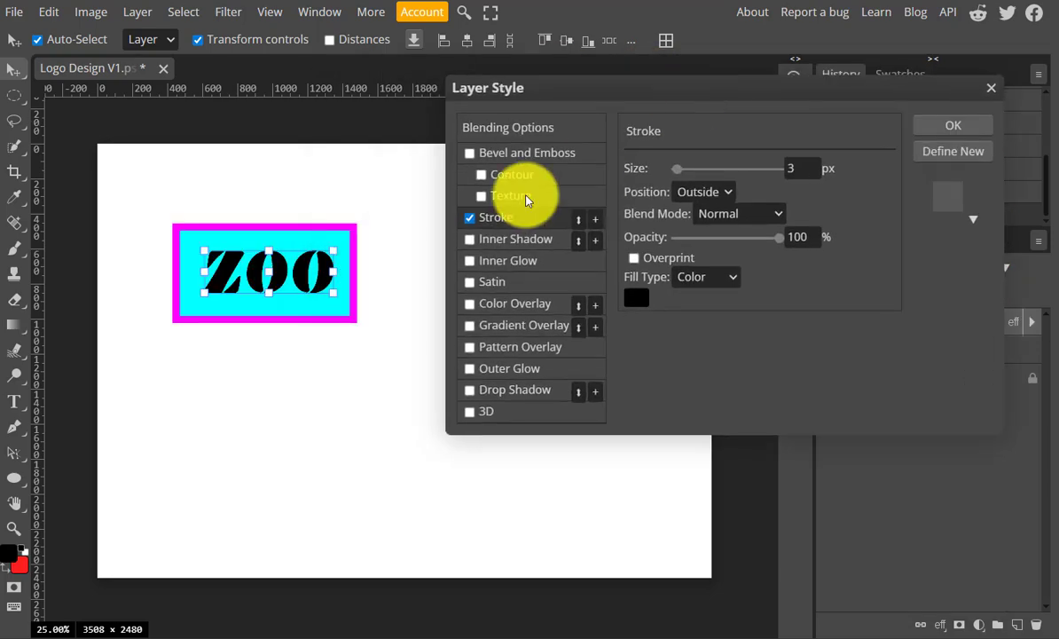
pyautogui.click(638, 301)
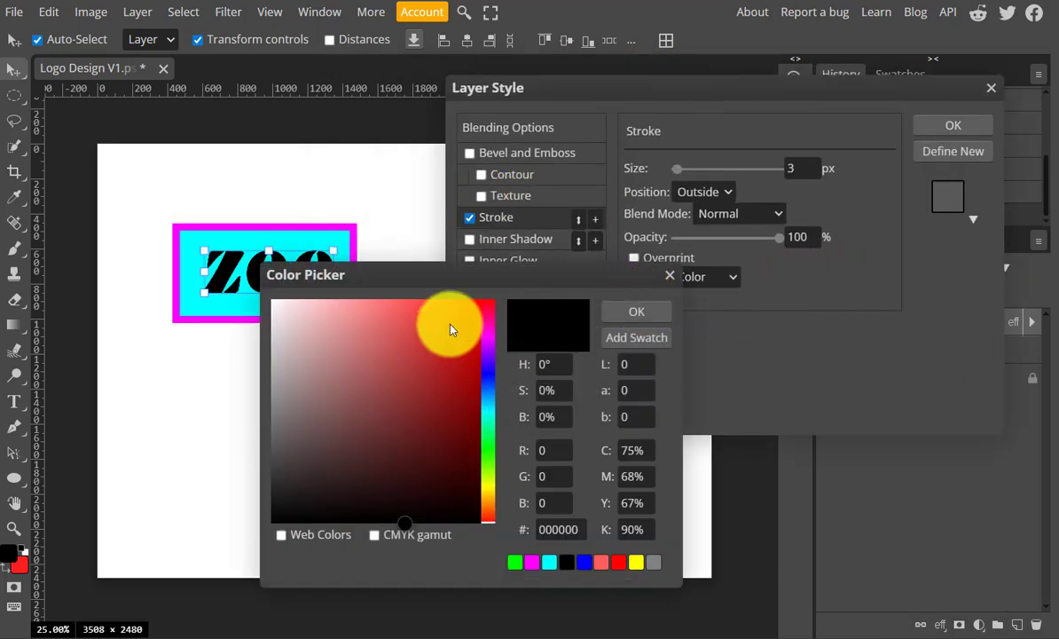
pyautogui.moveTo(320, 302)
pyautogui.mouseDown()
pyautogui.moveTo(260, 264)
pyautogui.moveTo(235, 279)
pyautogui.mouseUp()
pyautogui.click(635, 311)
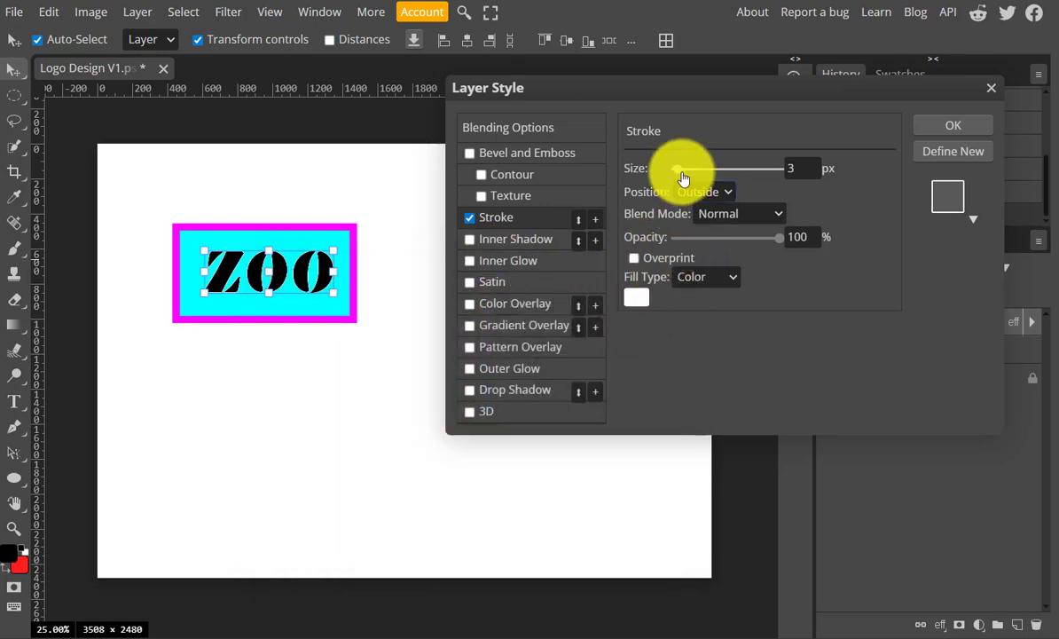
pyautogui.moveTo(682, 174); pyautogui.dragTo(685, 180)
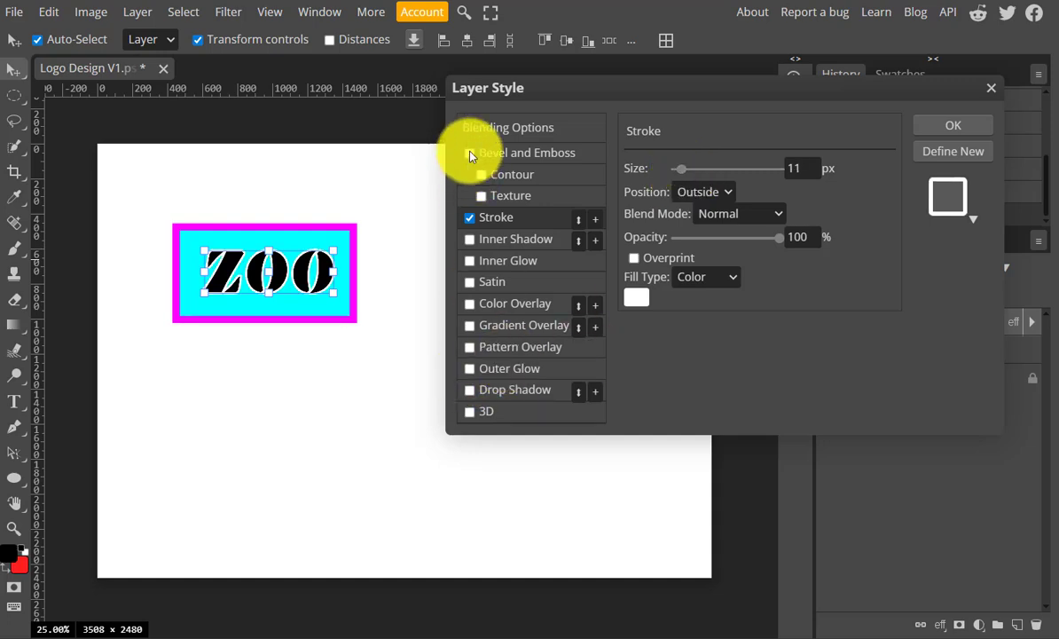
# Add the Drop Shadow and Bevel and Emboss effects to the ZOO text and apply the layer style.
pyautogui.click(469, 390)
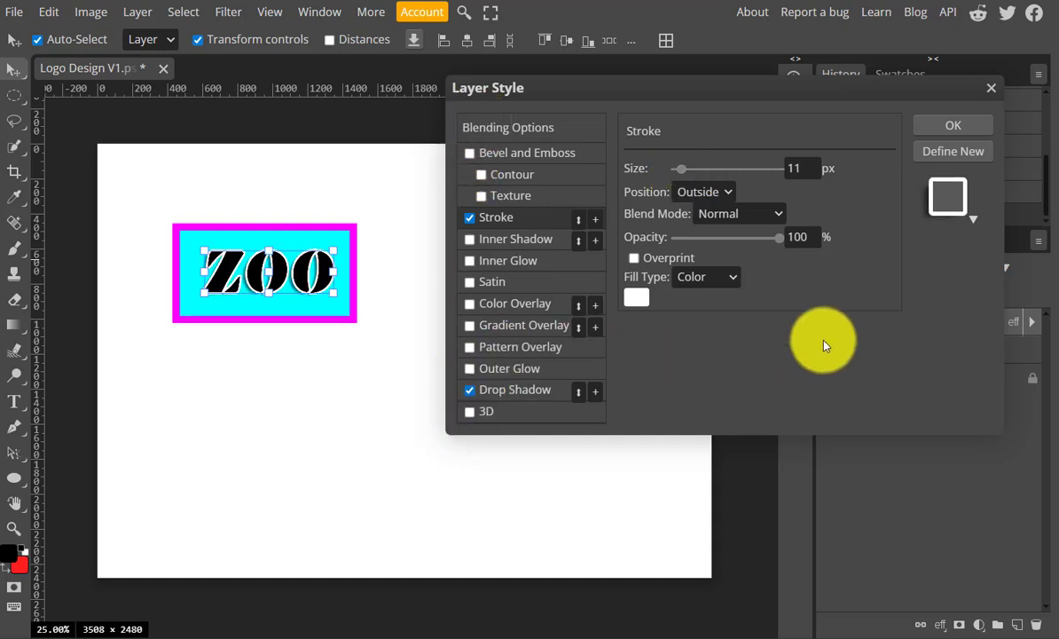
pyautogui.click(470, 154)
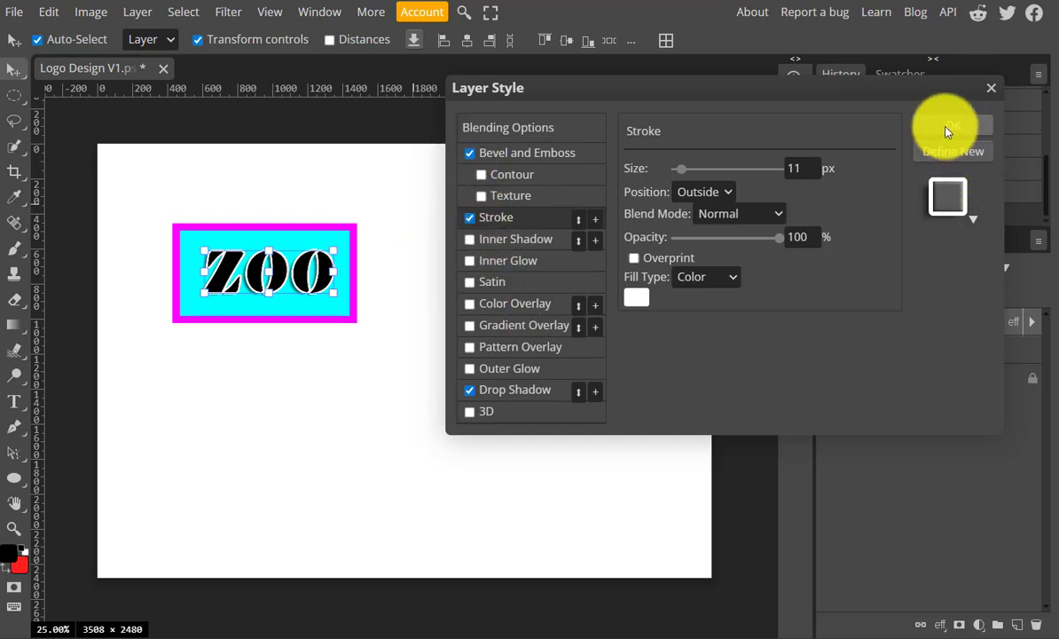
pyautogui.click(949, 126)
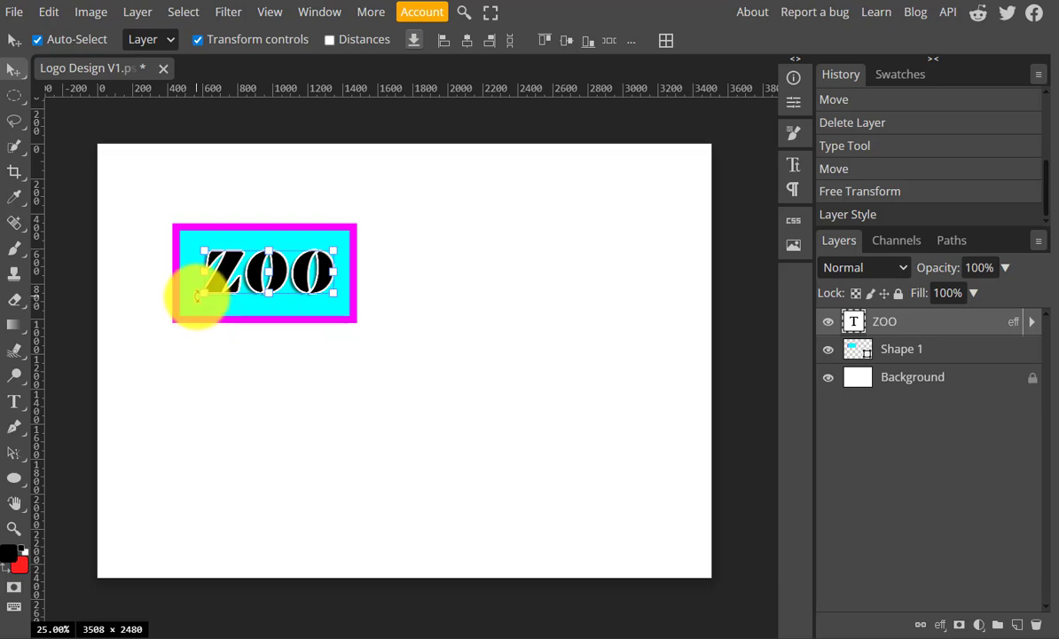
# Scale the ZOO text to about 113% and center it within the rectangle.
pyautogui.moveTo(204, 293); pyautogui.dragTo(188, 308)
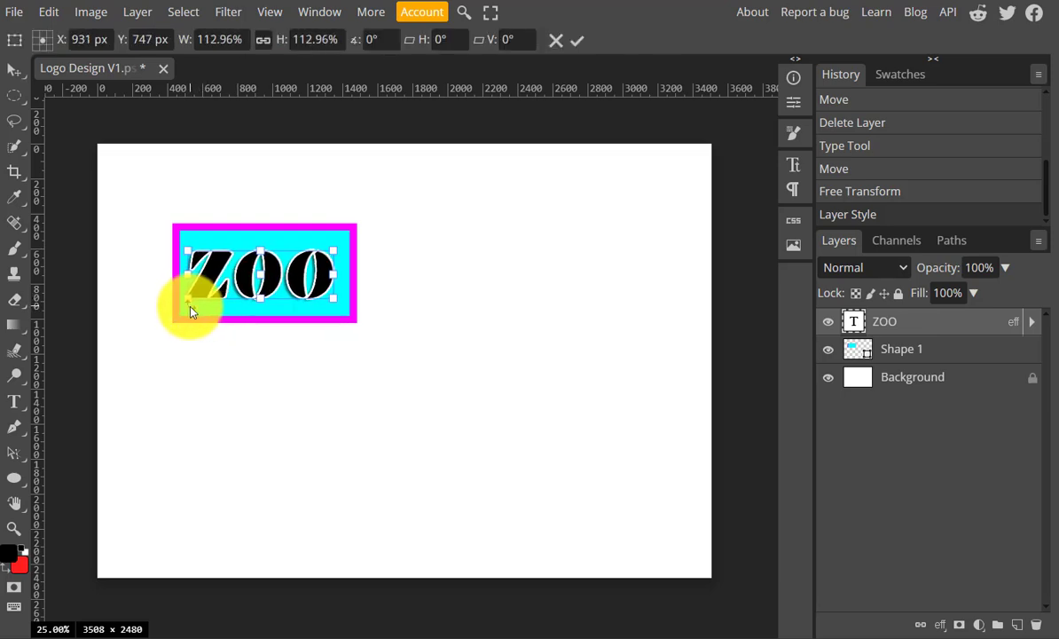
pyautogui.moveTo(284, 293)
pyautogui.mouseDown()
pyautogui.moveTo(289, 281)
pyautogui.moveTo(290, 292)
pyautogui.mouseUp()
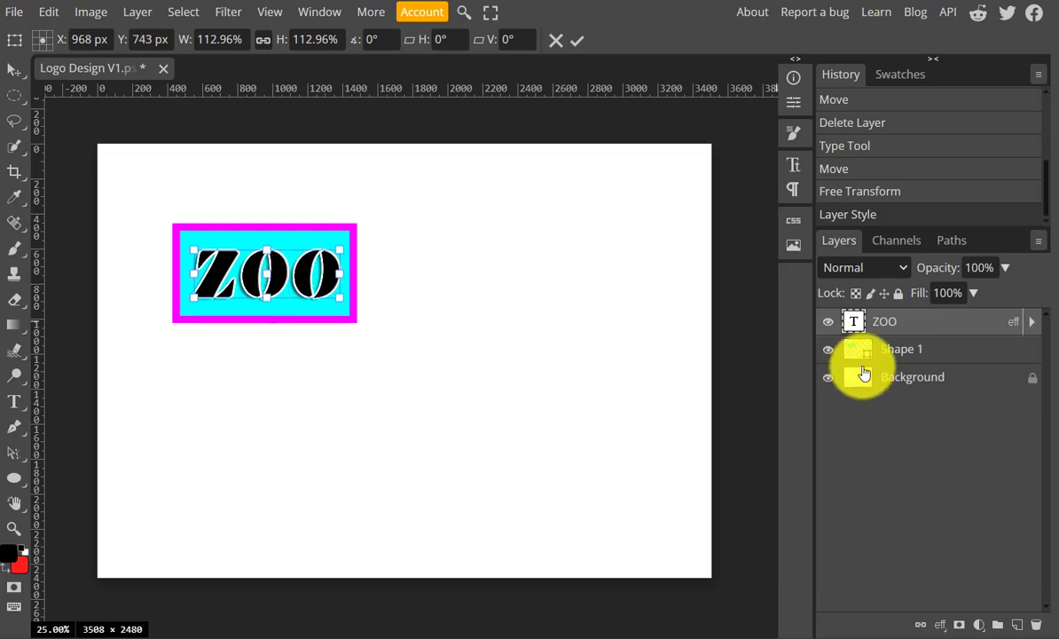
pyautogui.click(916, 347)
# Delete the upper-left anchor point of the Shape 1 rectangle with the Pen tool.
pyautogui.click(918, 350)
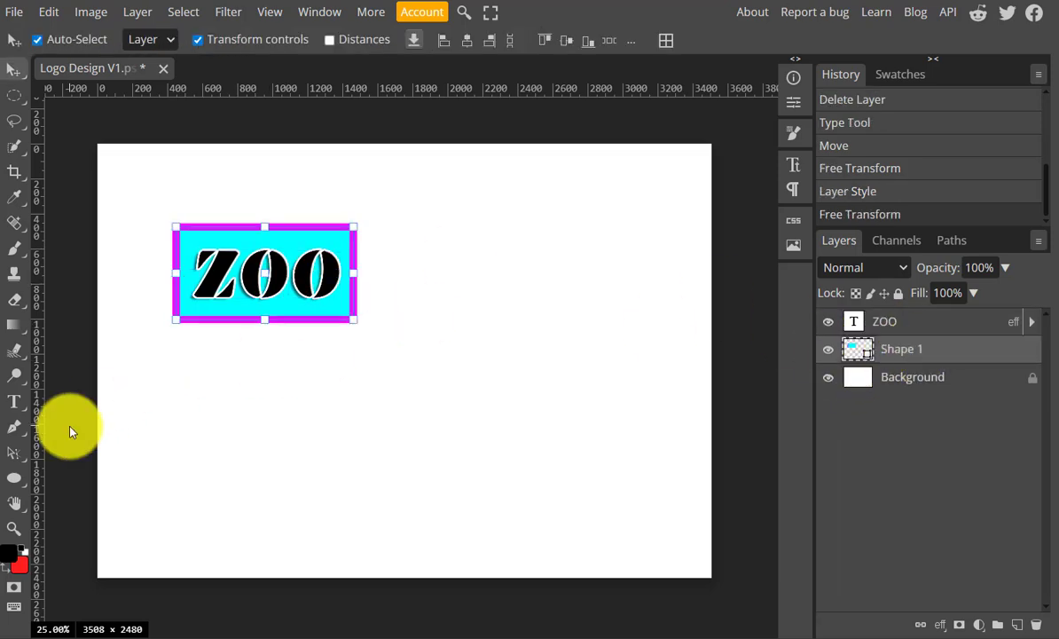
pyautogui.rightClick(14, 428)
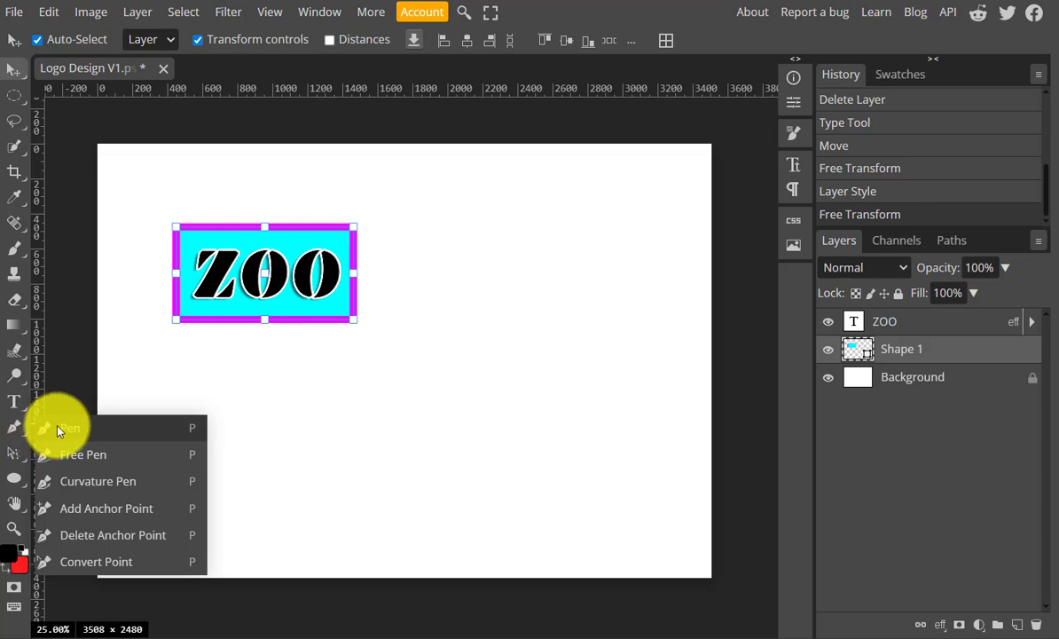
pyautogui.click(60, 428)
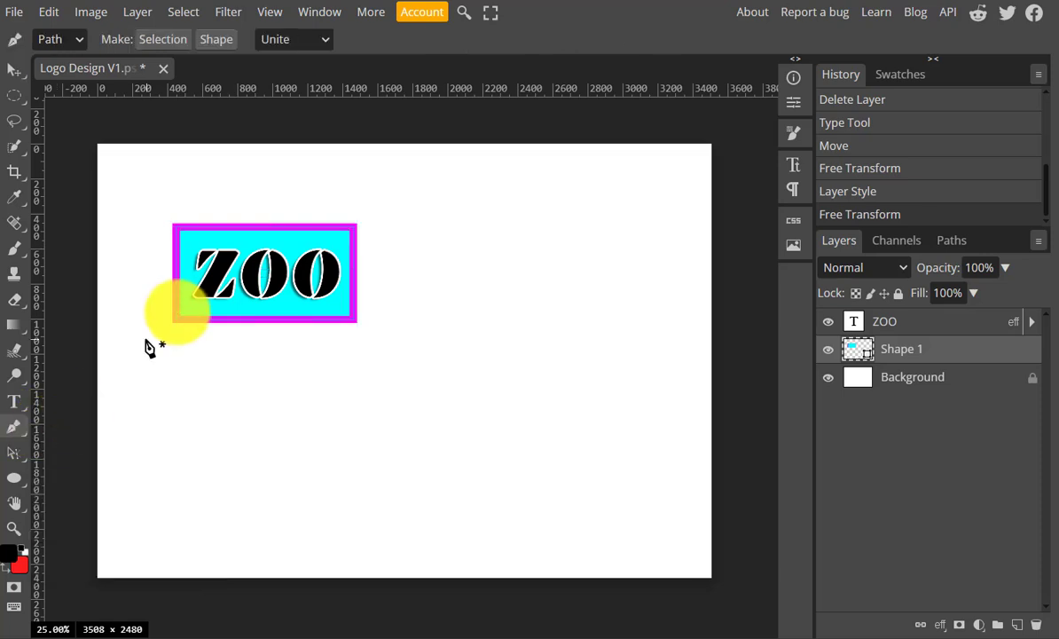
pyautogui.click(177, 232)
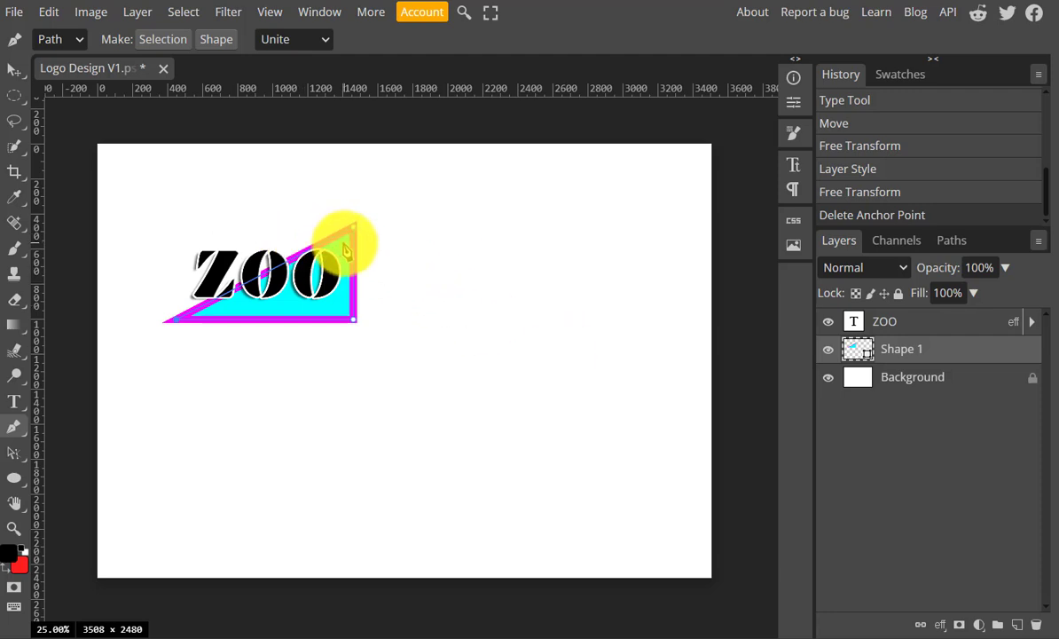
pyautogui.click(309, 252)
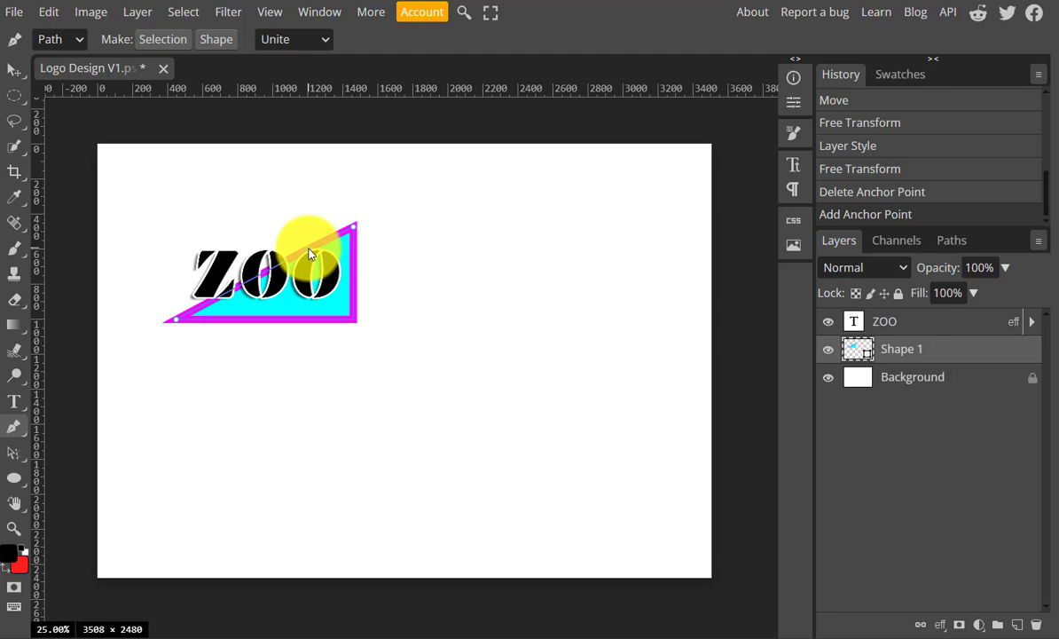
pyautogui.moveTo(309, 254); pyautogui.dragTo(280, 242)
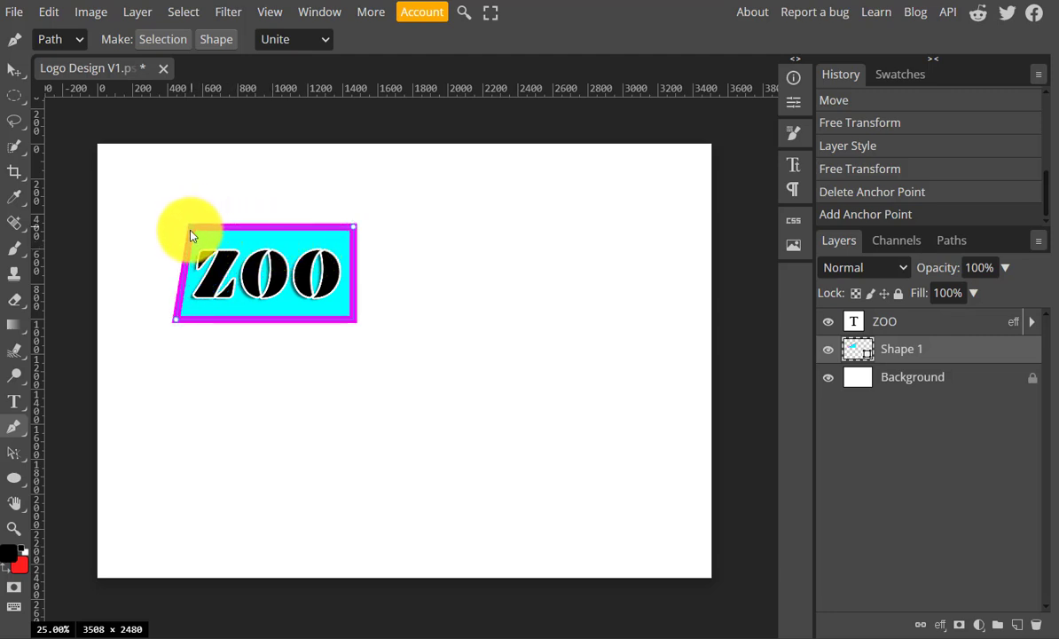
pyautogui.moveTo(191, 234); pyautogui.dragTo(170, 242)
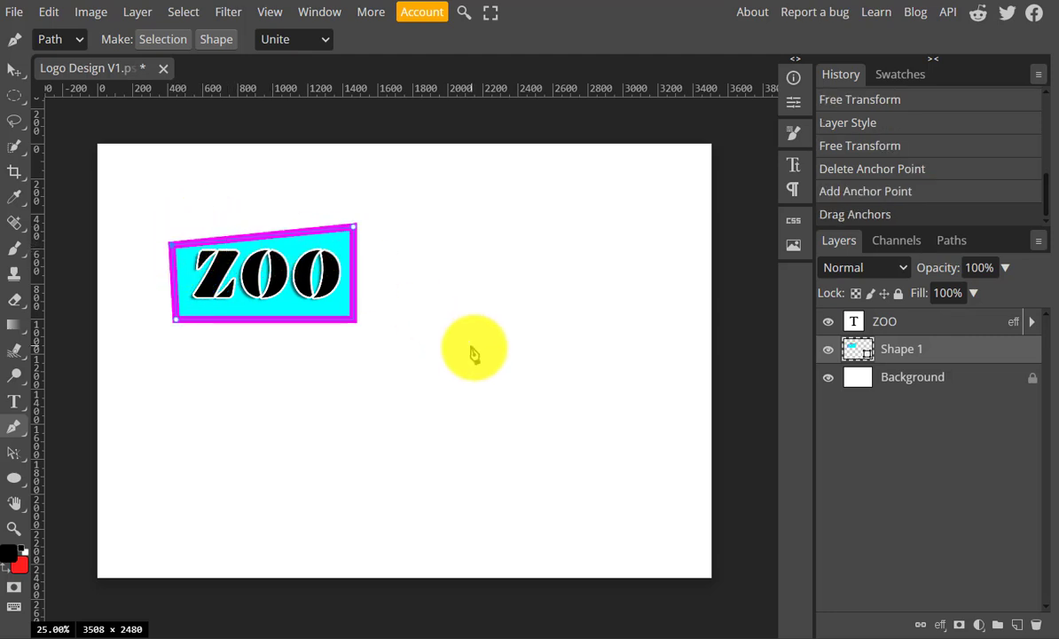
pyautogui.hotkey('ctrl', 'z')
pyautogui.hotkey('ctrl', 'z')
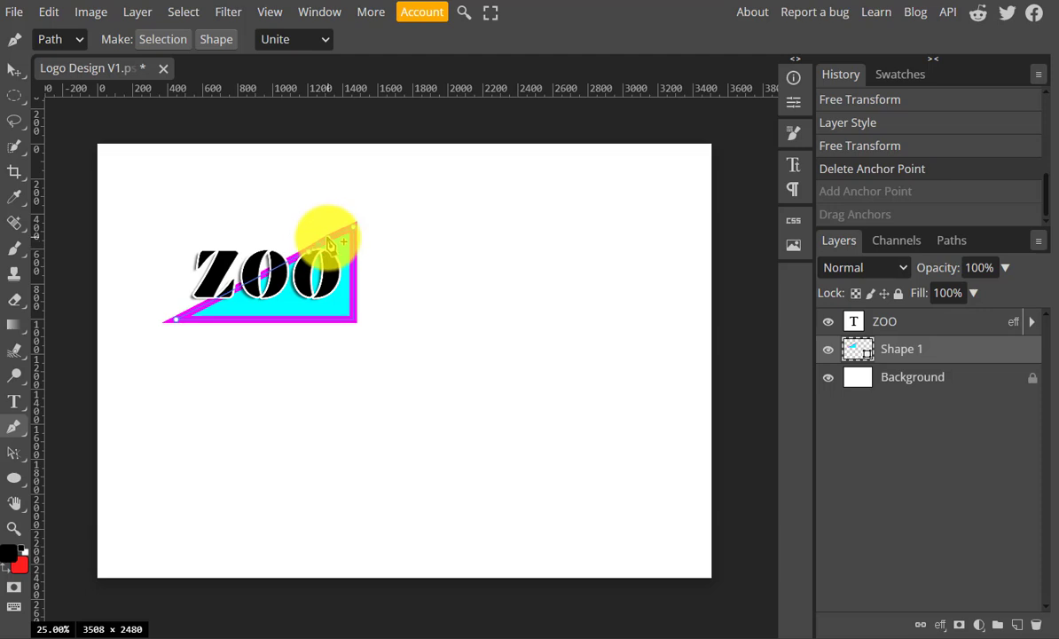
# Add an anchor point on Shape 1's sloping edge and pull it and its handles out to form a rounded upper-left corner.
pyautogui.click(329, 242)
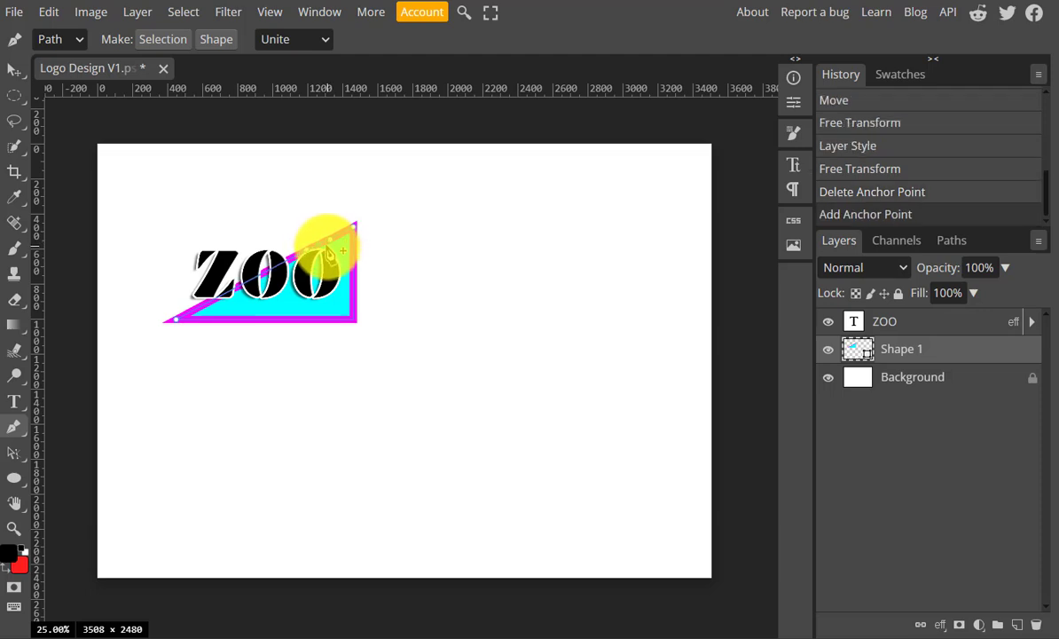
pyautogui.moveTo(321, 249); pyautogui.dragTo(160, 257)
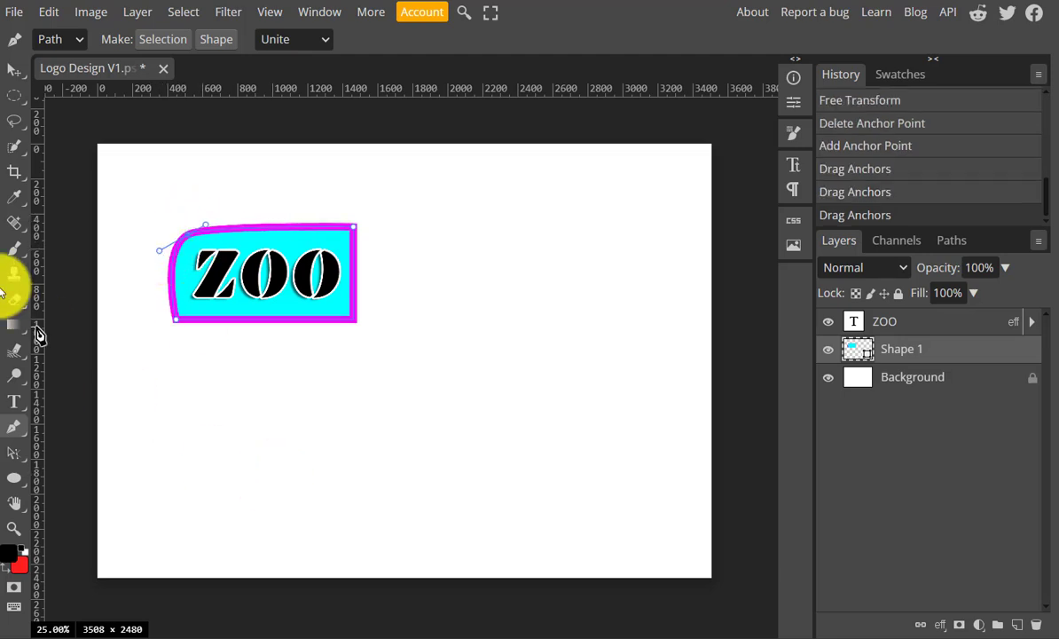
# Draw a fish custom shape from the animals set in the empty area to the right of the ZOO sign.
pyautogui.rightClick(18, 485)
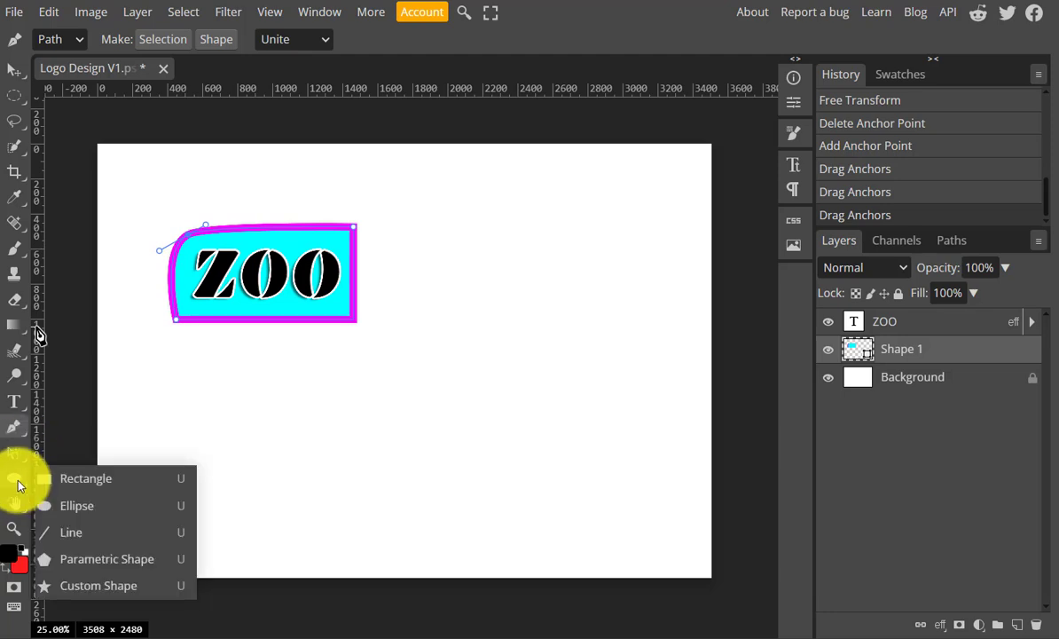
pyautogui.click(94, 587)
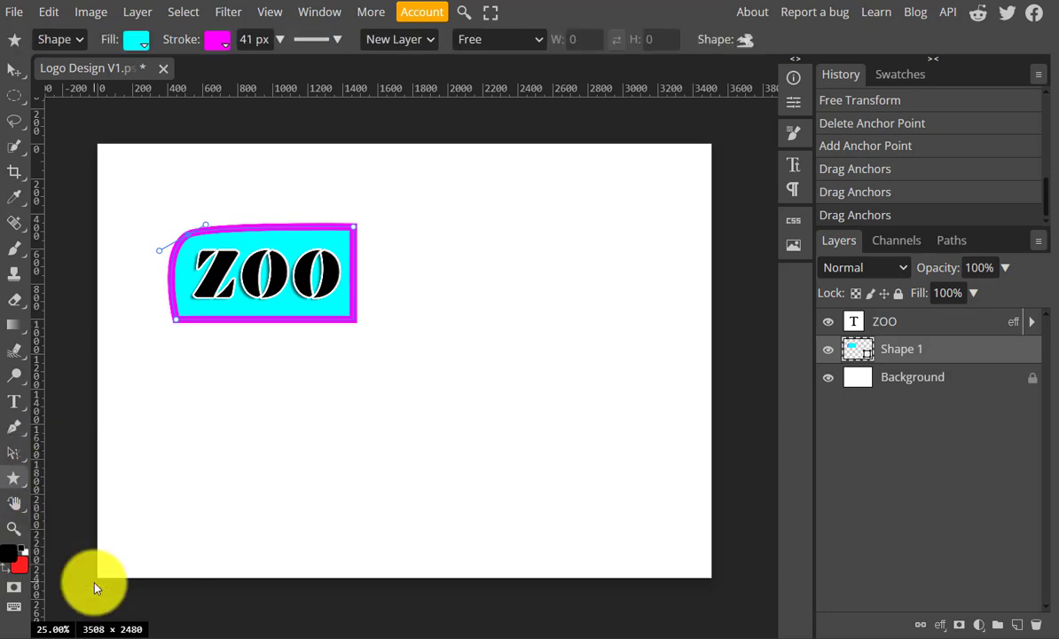
pyautogui.click(741, 41)
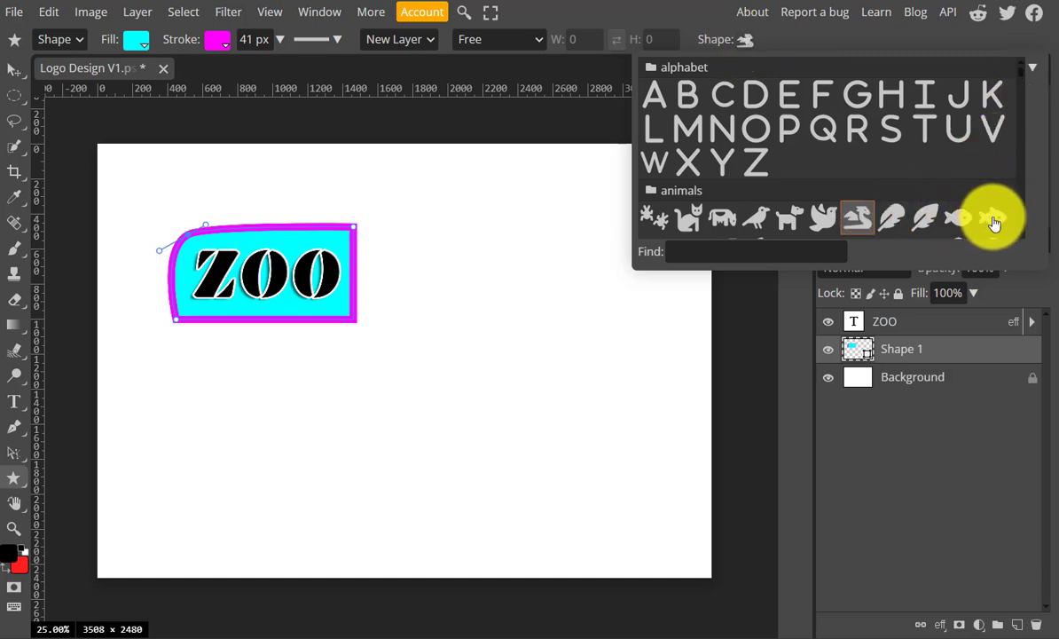
pyautogui.moveTo(483, 315)
pyautogui.mouseDown()
pyautogui.moveTo(600, 381)
pyautogui.moveTo(590, 373)
pyautogui.mouseUp()
# Give the fish shape a black fill and a yellow stroke 19 px wide.
pyautogui.click(142, 44)
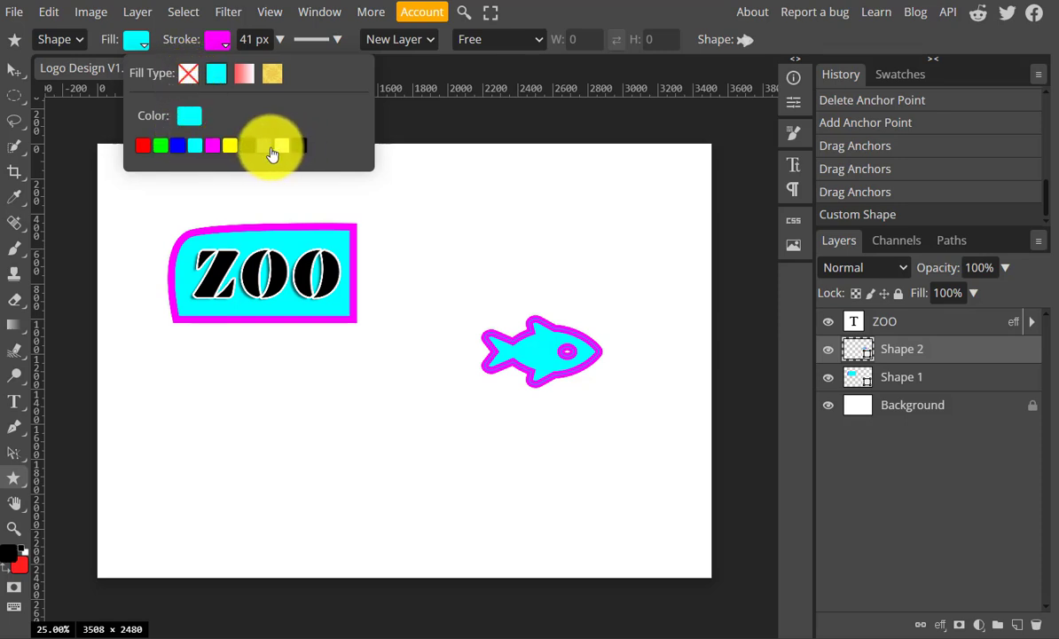
pyautogui.click(298, 146)
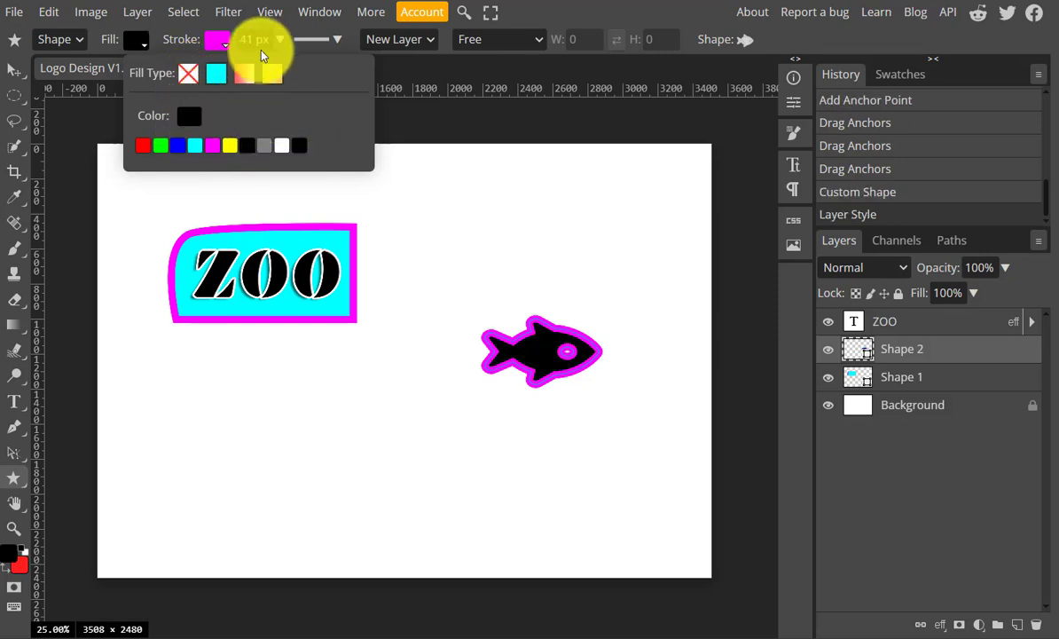
pyautogui.click(215, 41)
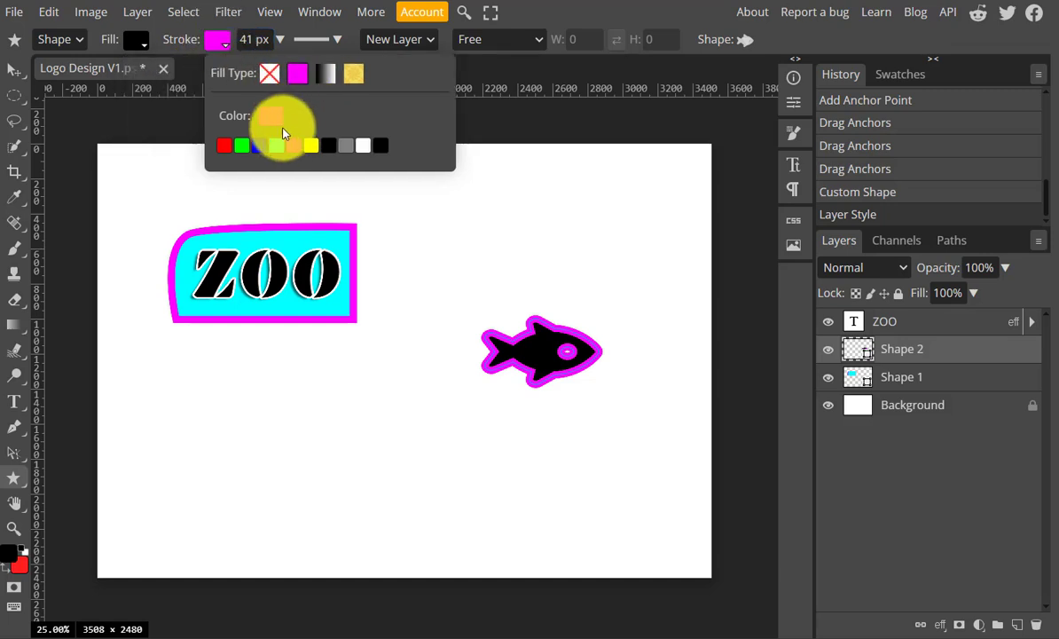
pyautogui.click(311, 147)
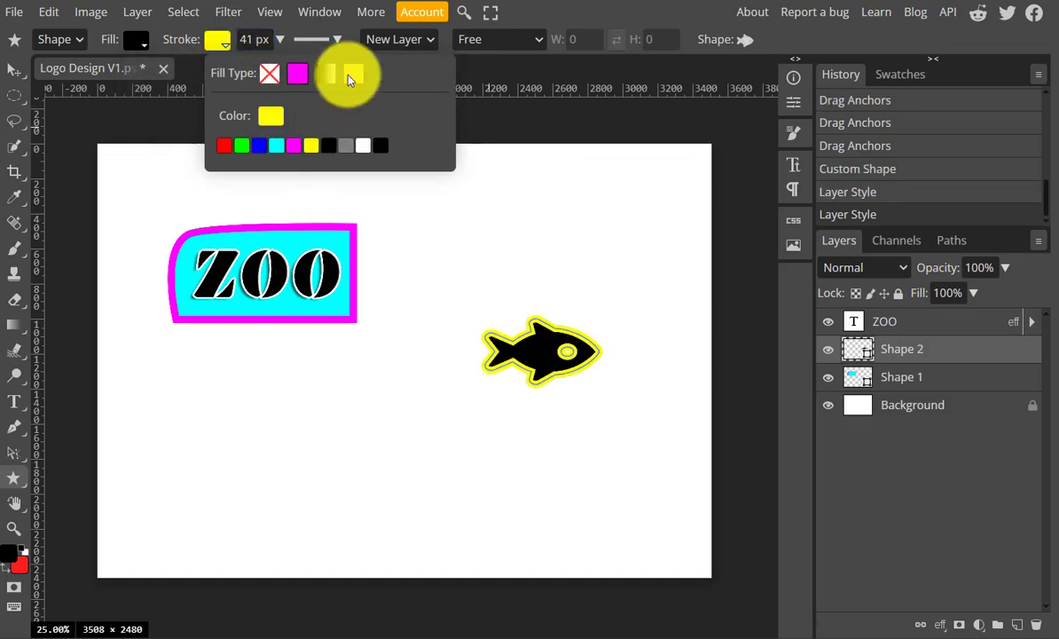
pyautogui.click(342, 40)
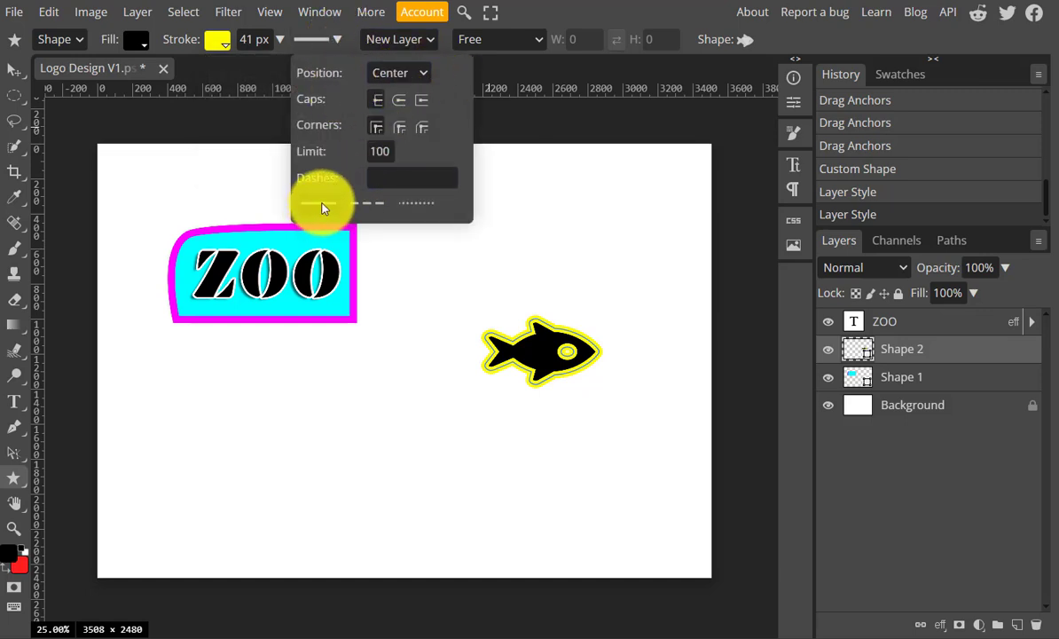
pyautogui.click(277, 41)
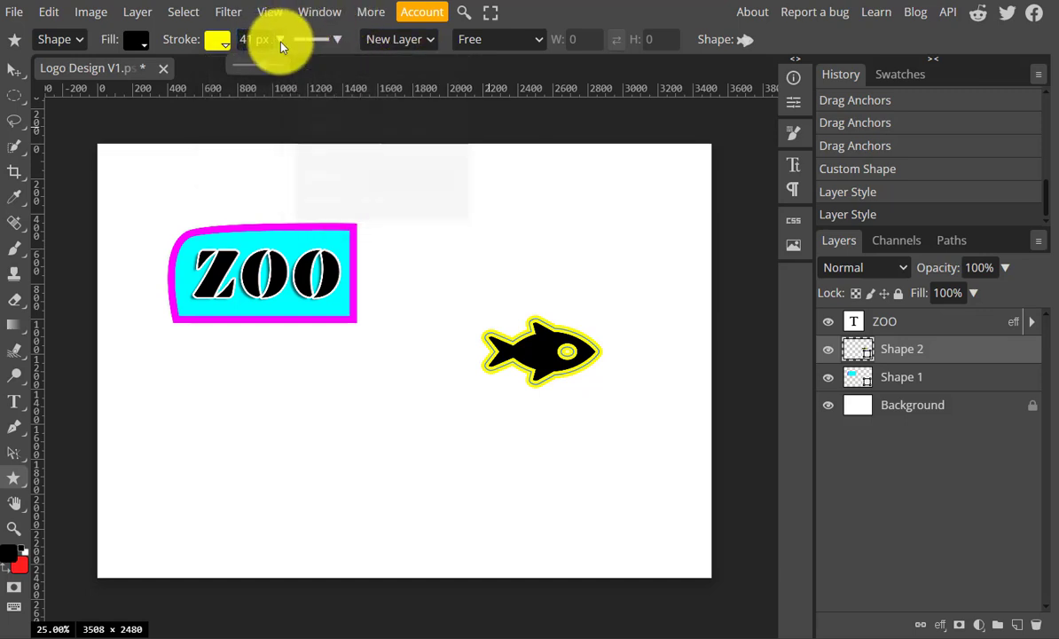
pyautogui.moveTo(264, 66)
pyautogui.mouseDown()
pyautogui.moveTo(245, 66)
pyautogui.moveTo(258, 71)
pyautogui.mouseUp()
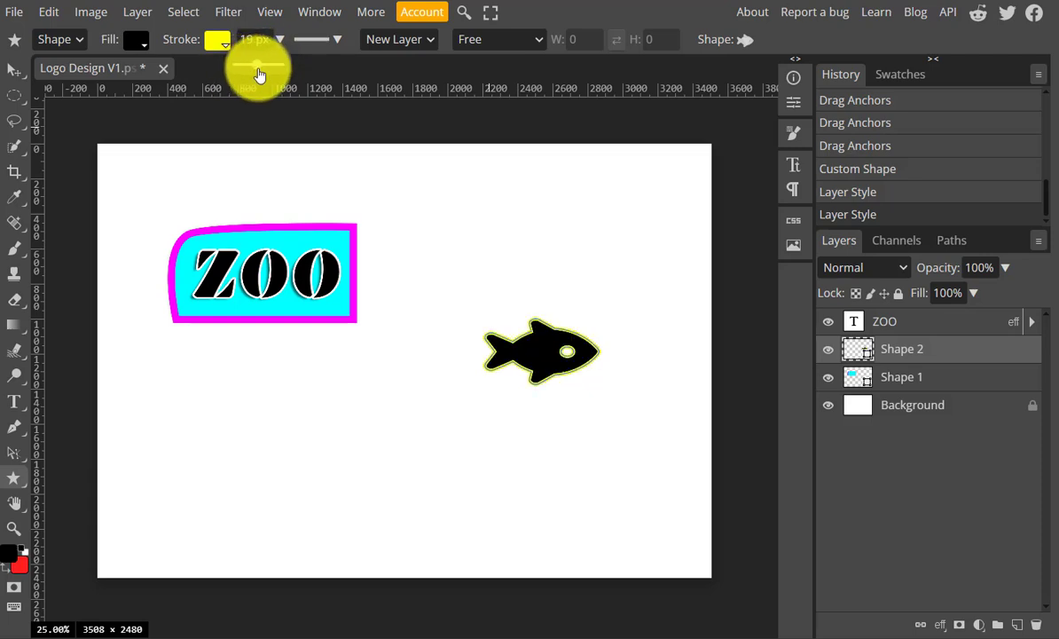
# Move the fish onto the ZOO sign's upper-left corner and reshape its back by deleting an anchor point and adding a curved one.
pyautogui.click(14, 70)
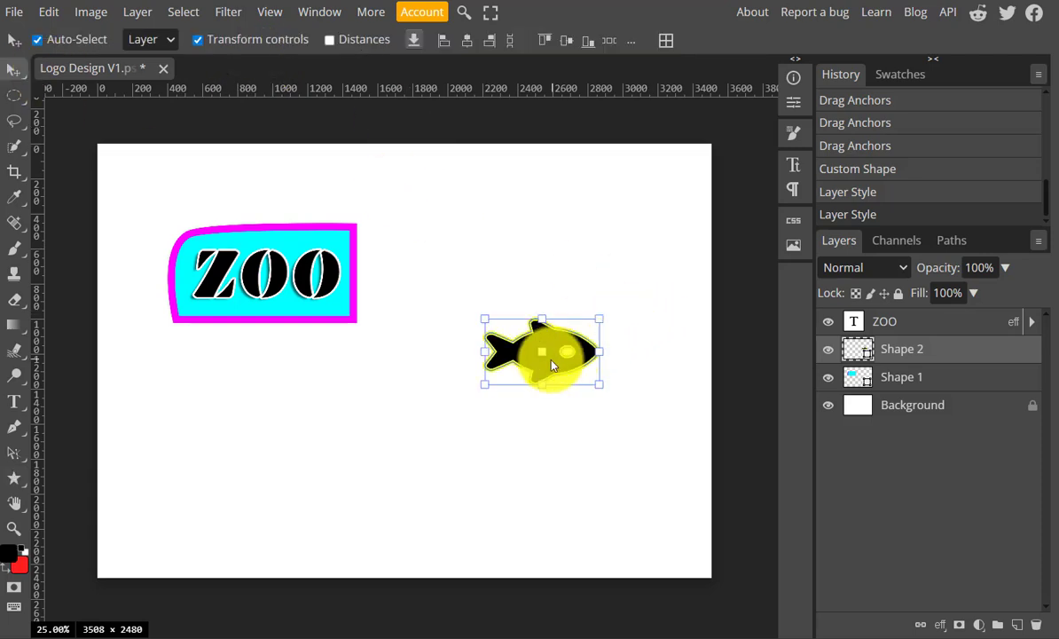
pyautogui.moveTo(549, 345); pyautogui.dragTo(181, 225)
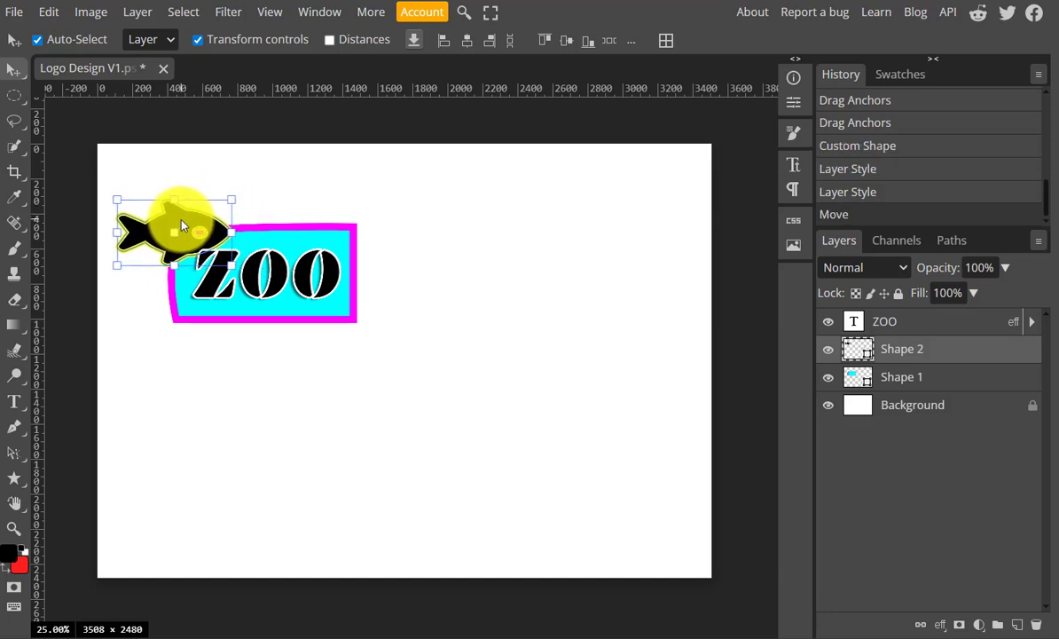
pyautogui.click(13, 427)
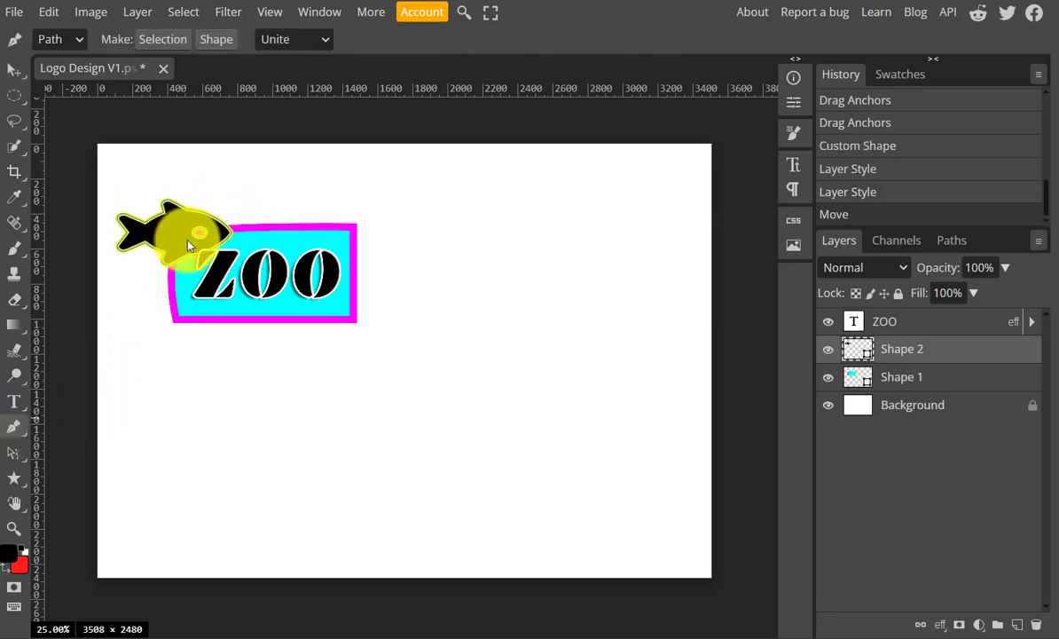
pyautogui.click(188, 216)
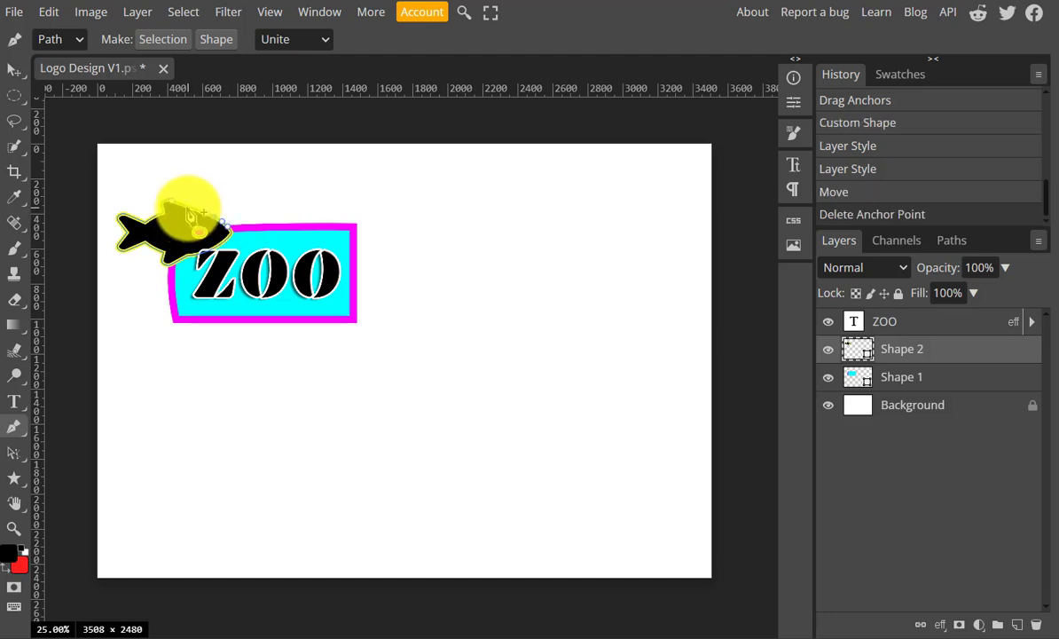
pyautogui.click(189, 206)
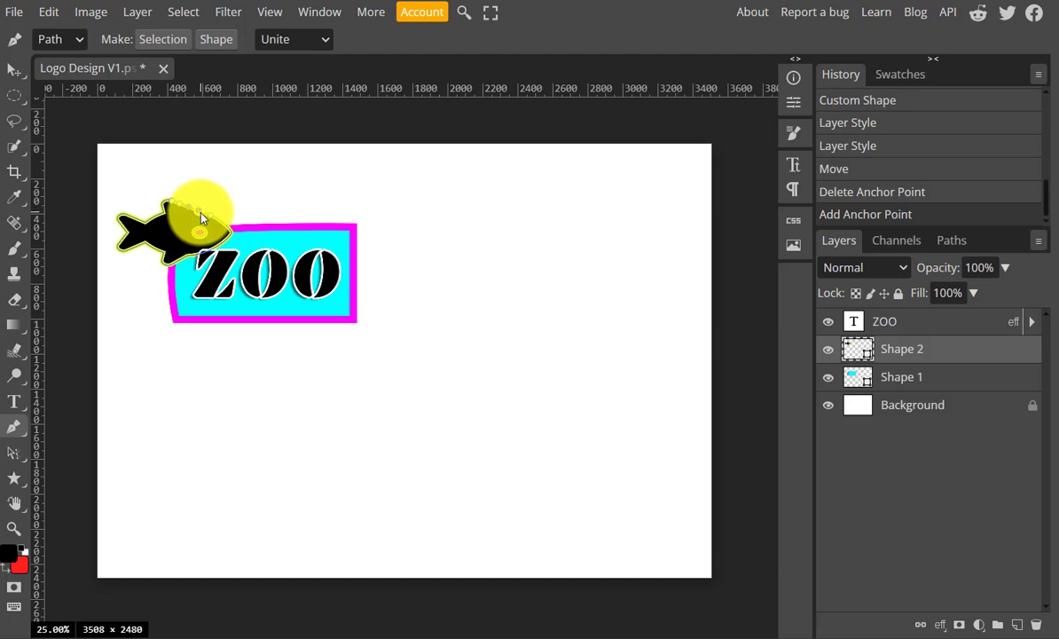
pyautogui.moveTo(205, 210); pyautogui.dragTo(213, 208)
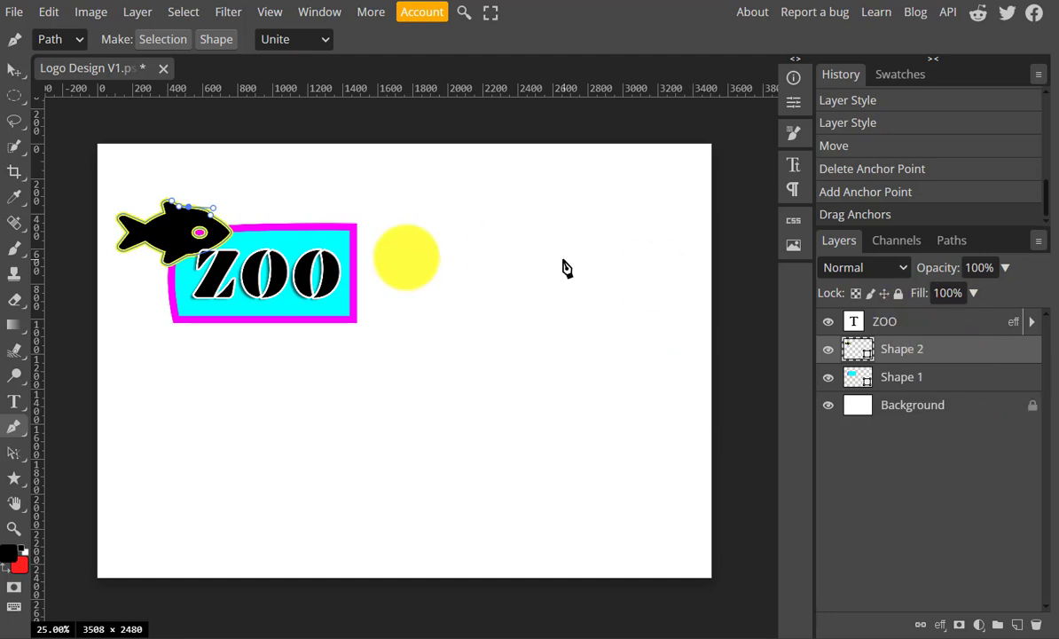
# Scale the fish to about 133% and position it over the upper-left corner of the ZOO sign.
pyautogui.click(13, 68)
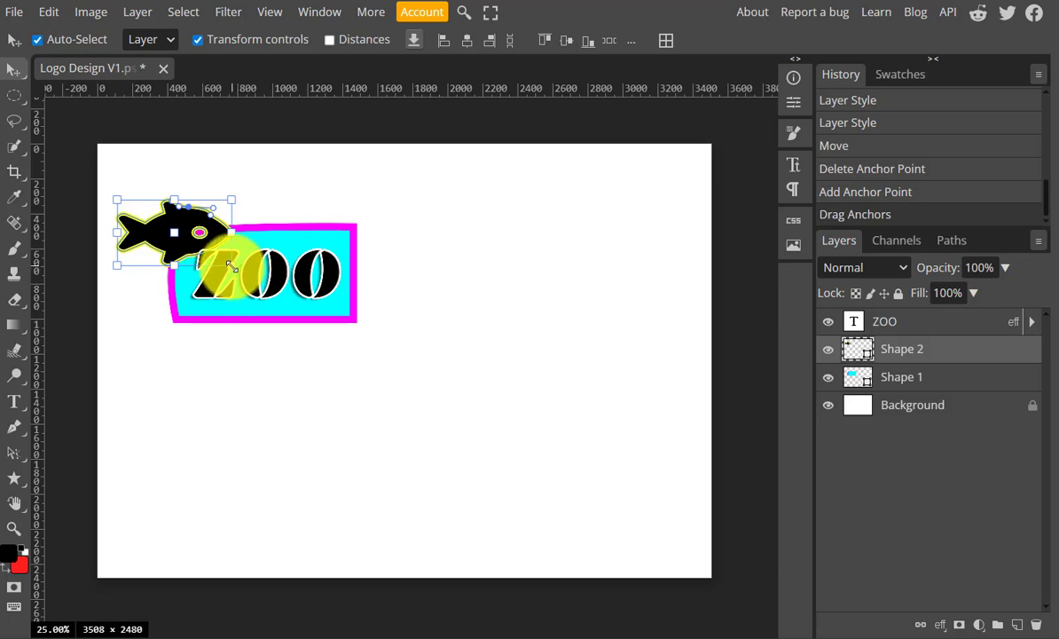
pyautogui.moveTo(231, 264); pyautogui.dragTo(273, 297)
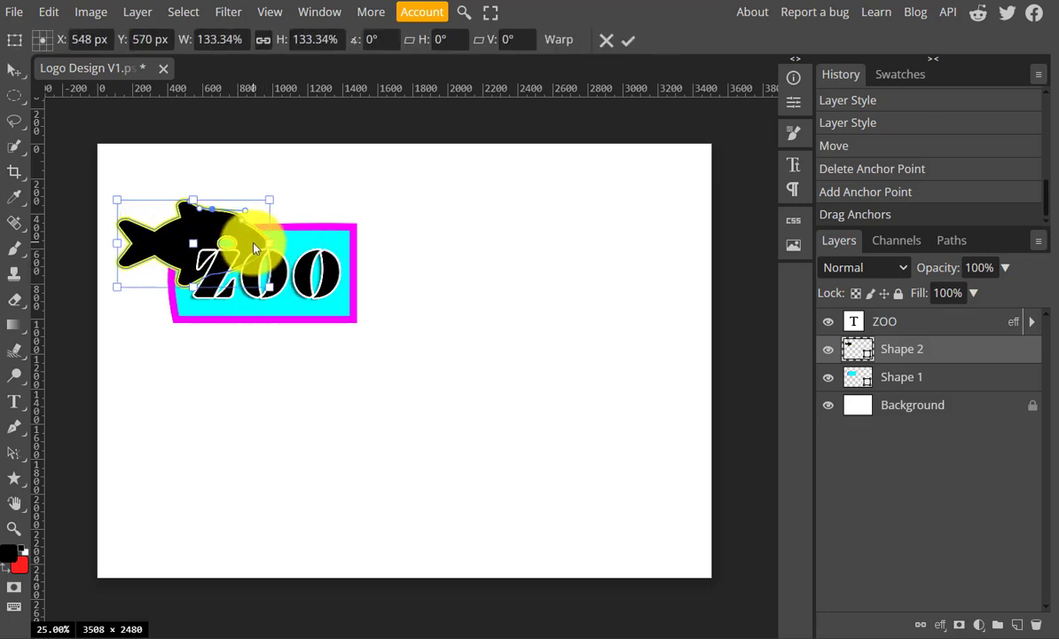
pyautogui.moveTo(253, 246); pyautogui.dragTo(250, 235)
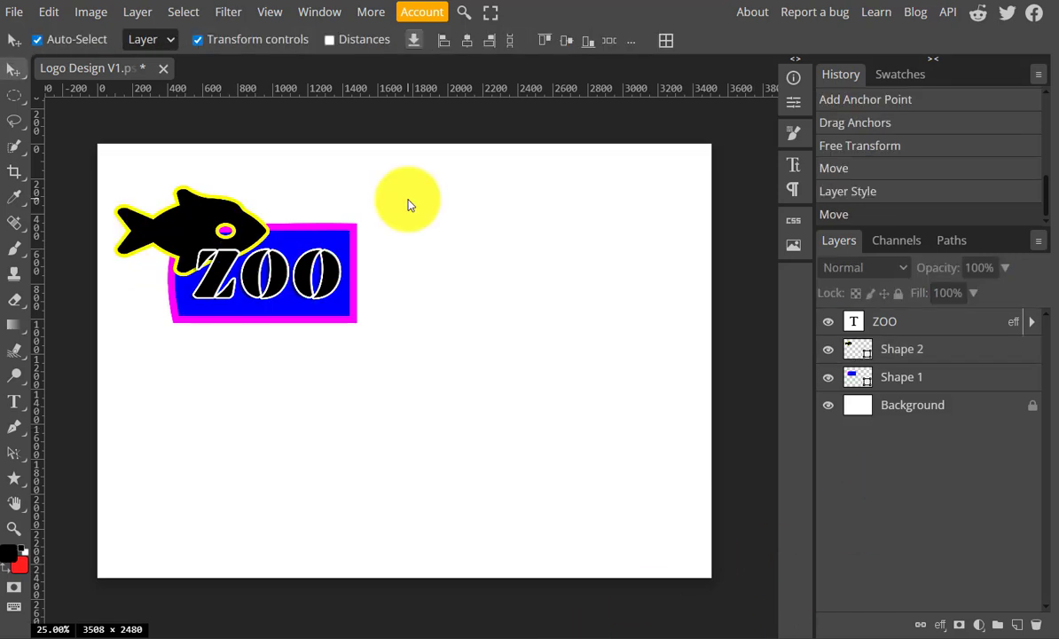
pyautogui.moveTo(195, 227)
pyautogui.mouseDown()
pyautogui.moveTo(179, 210)
pyautogui.moveTo(184, 237)
pyautogui.mouseUp()
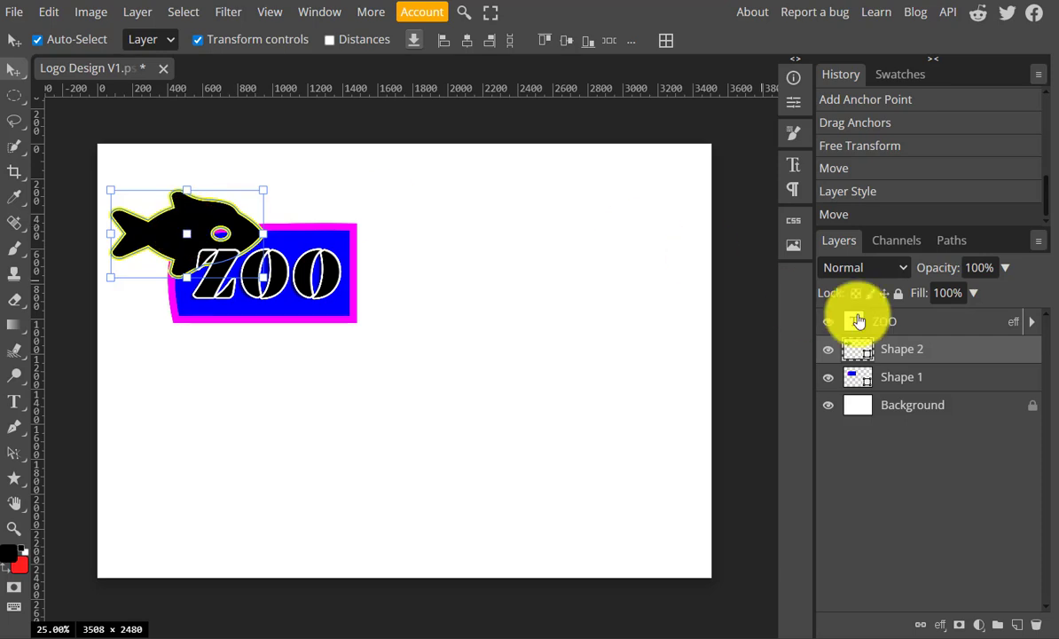
# Duplicate the fish layer and move the copy to the right, beside the original fish.
pyautogui.rightClick(907, 348)
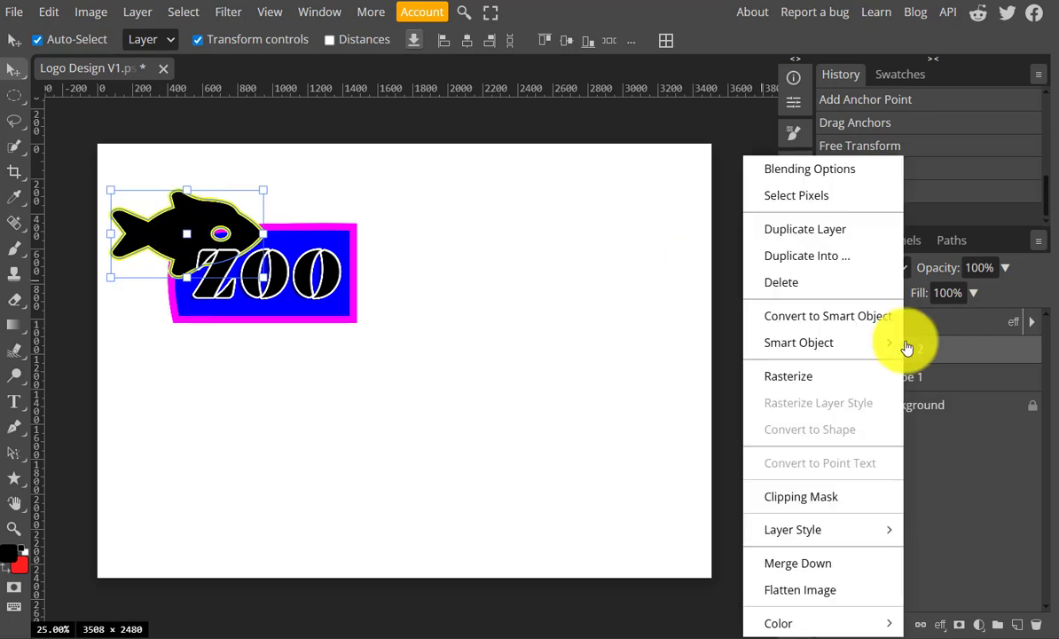
pyautogui.click(837, 228)
pyautogui.moveTo(210, 232); pyautogui.dragTo(339, 228)
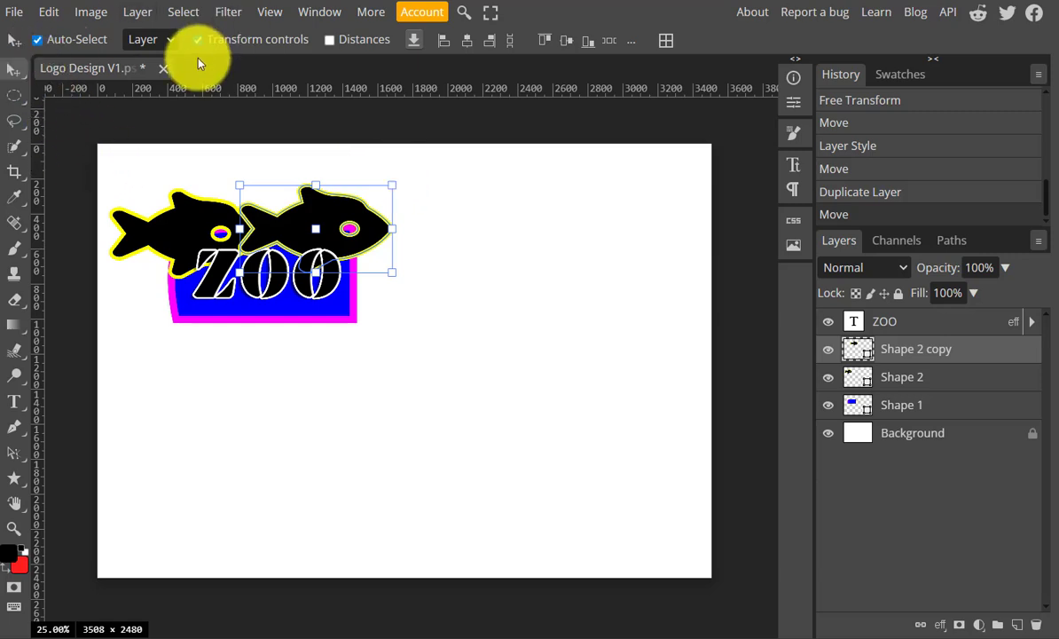
pyautogui.moveTo(408, 173)
pyautogui.mouseDown()
pyautogui.moveTo(409, 184)
pyautogui.moveTo(399, 166)
pyautogui.mouseUp()
pyautogui.moveTo(388, 227); pyautogui.dragTo(327, 334)
pyautogui.hotkey('ctrl', 'z')
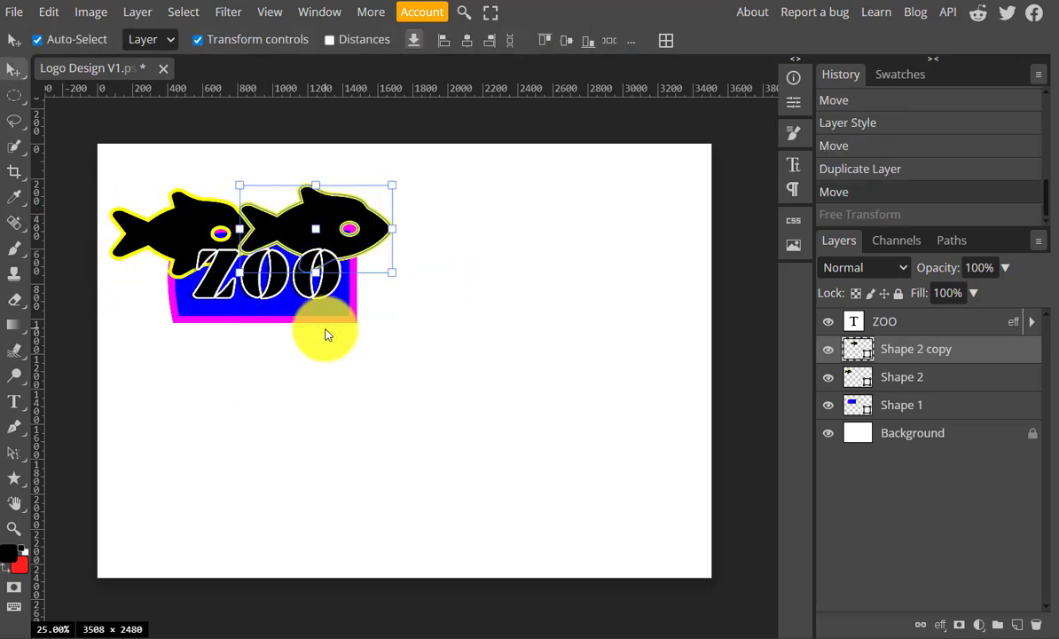
# Flip the fish copy horizontally and move it over the ZOO sign's upper-right corner so it faces the original.
pyautogui.click(50, 13)
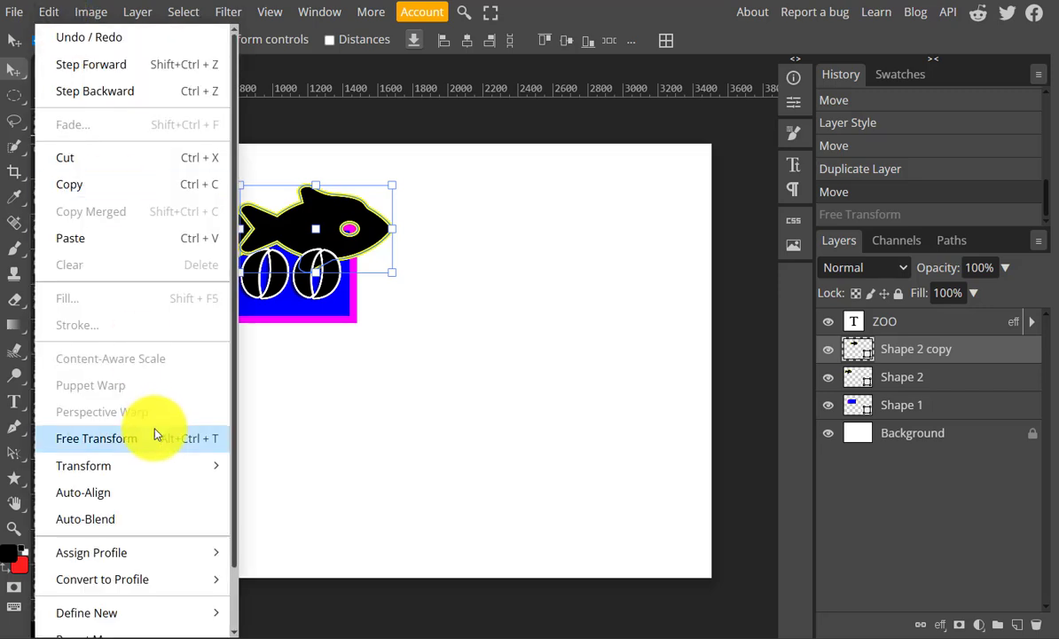
pyautogui.moveTo(157, 470)
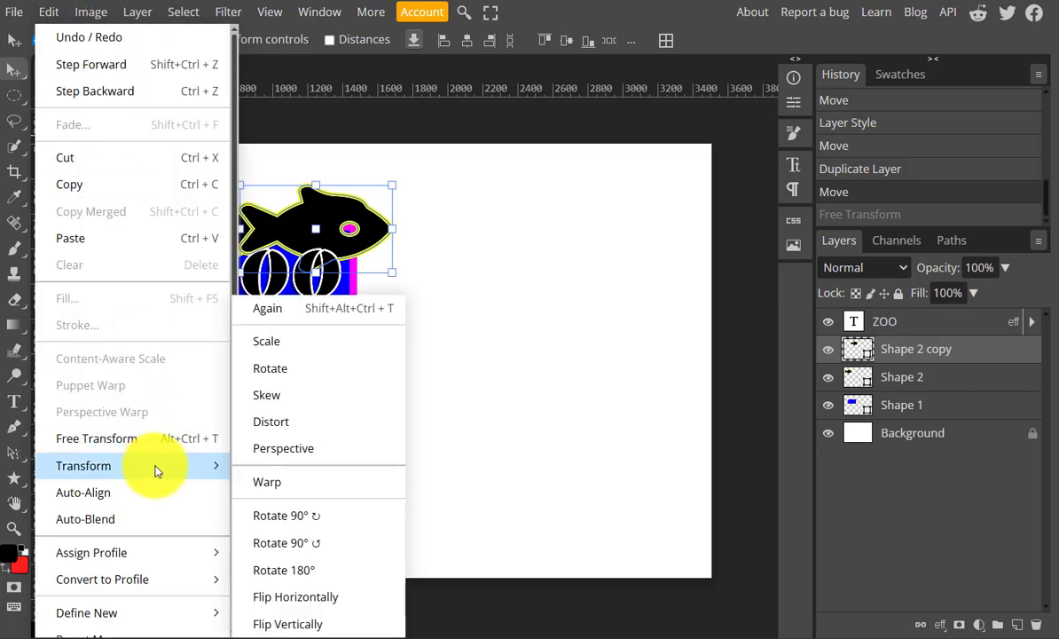
pyautogui.click(315, 600)
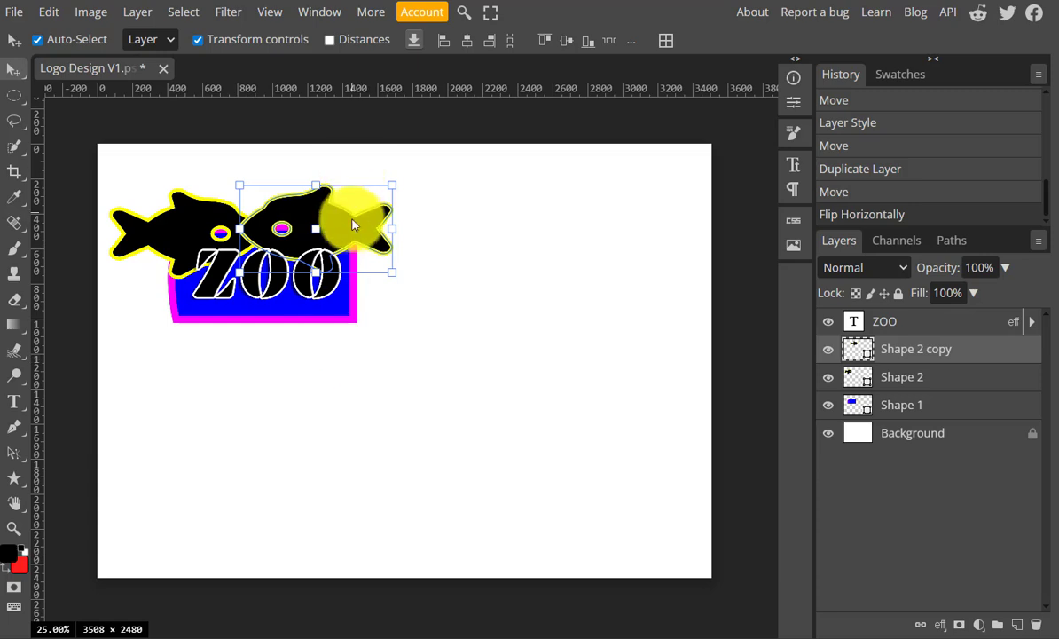
pyautogui.moveTo(361, 221); pyautogui.dragTo(389, 232)
pyautogui.click(48, 12)
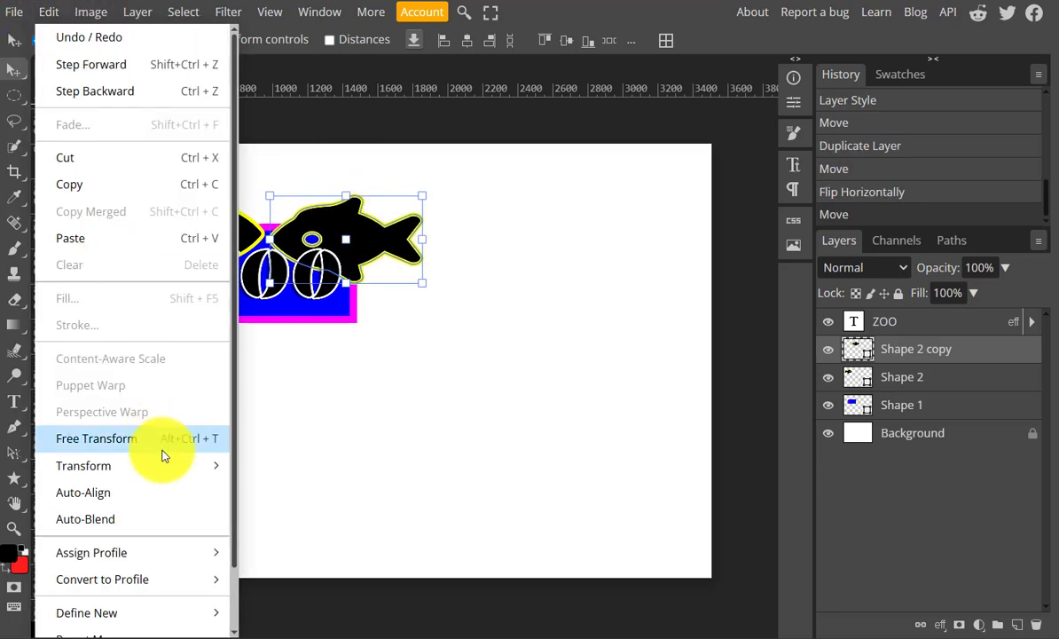
pyautogui.moveTo(168, 465)
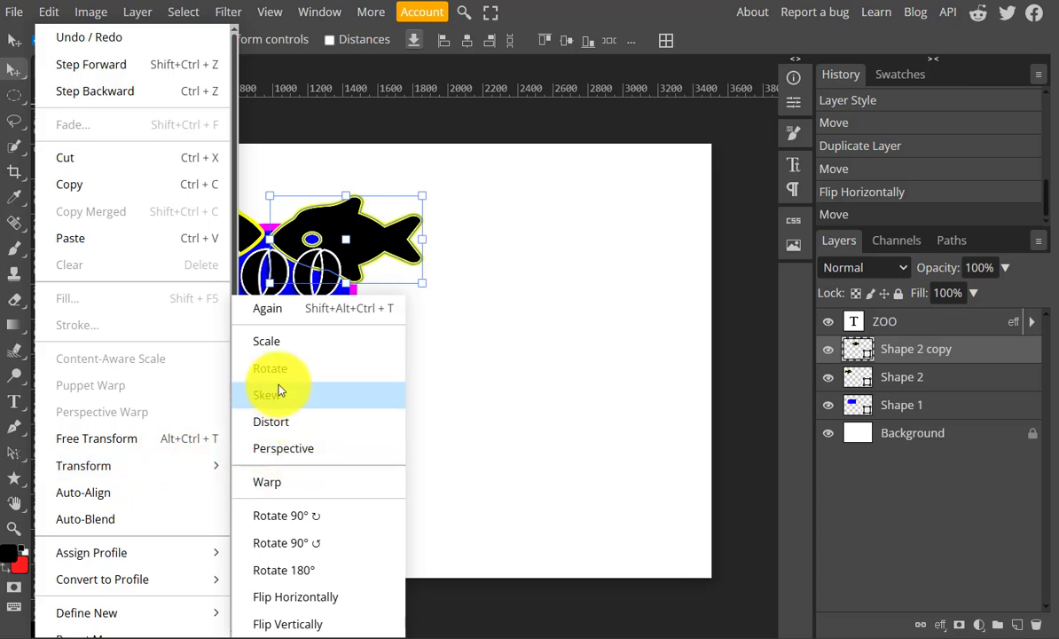
pyautogui.click(471, 238)
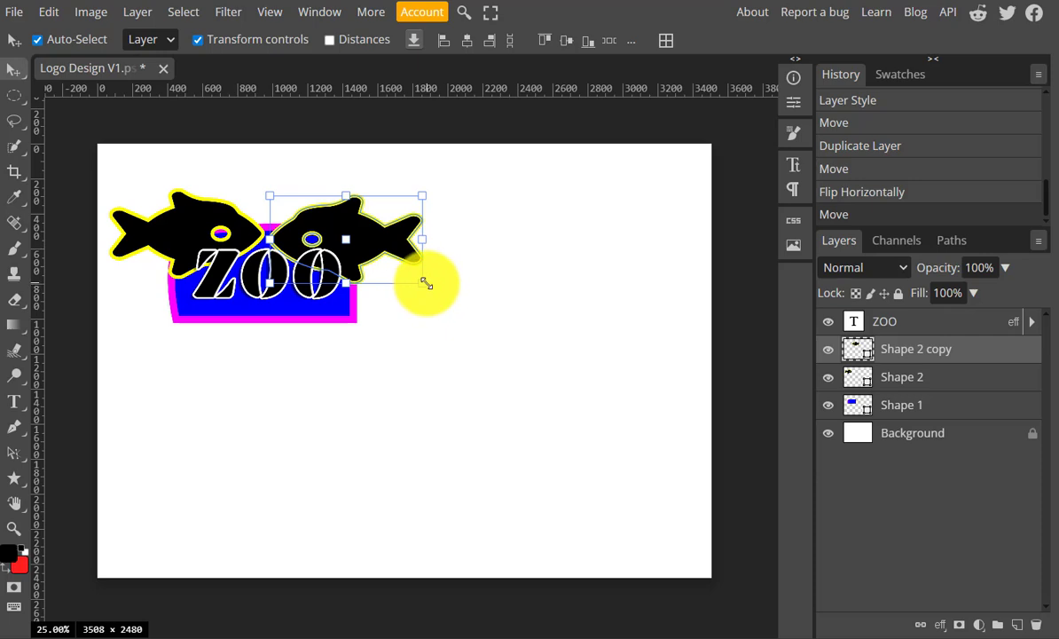
# Distort the flipped fish by pulling its lower-right corner outward, and shift it slightly up and to the right.
pyautogui.moveTo(422, 283); pyautogui.dragTo(460, 309)
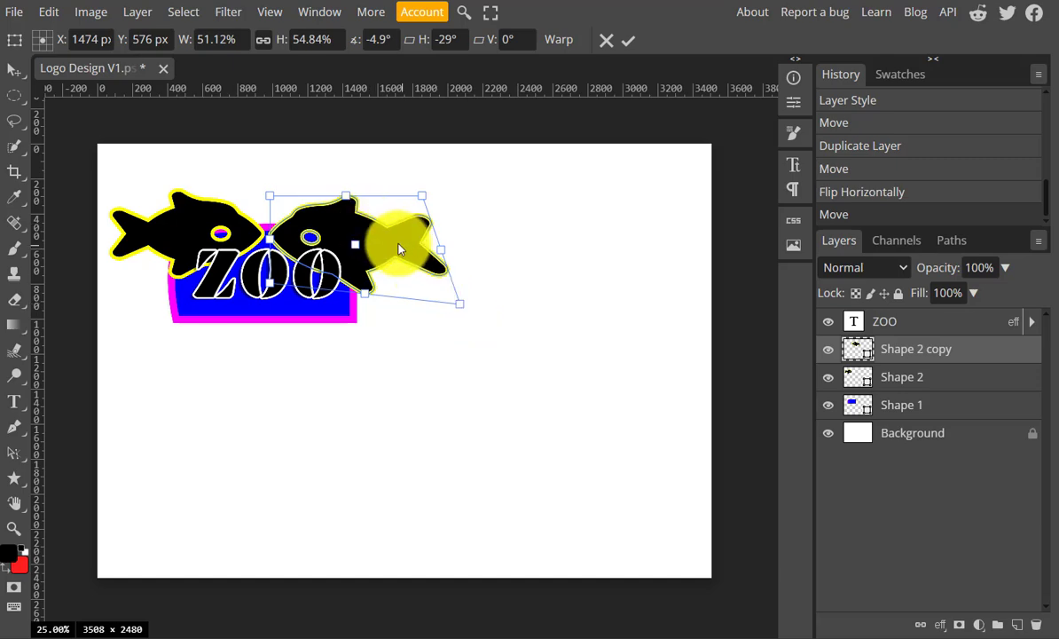
pyautogui.moveTo(400, 245); pyautogui.dragTo(409, 248)
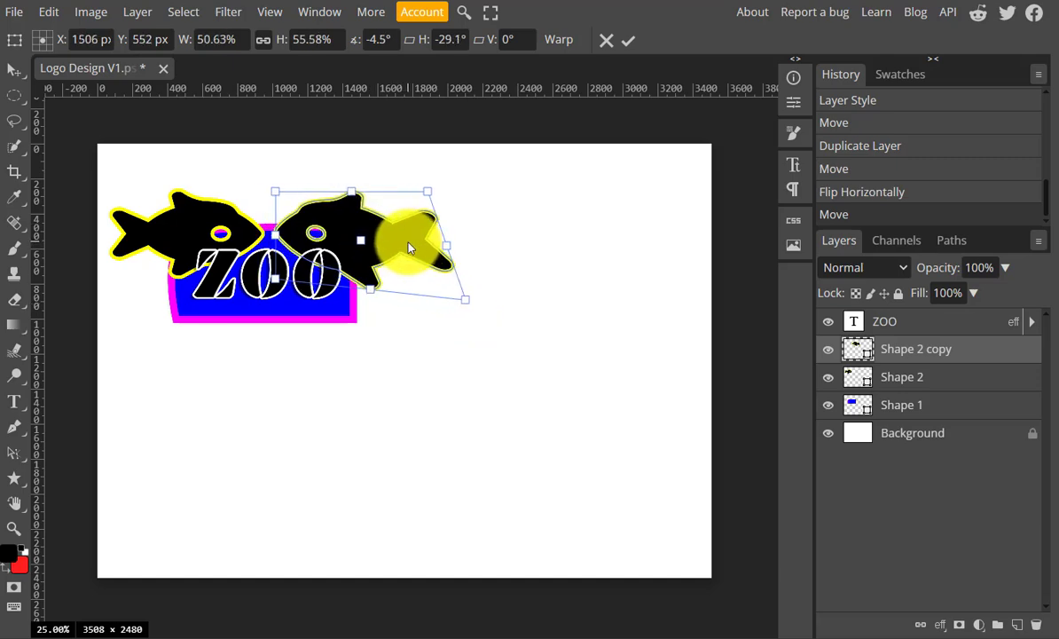